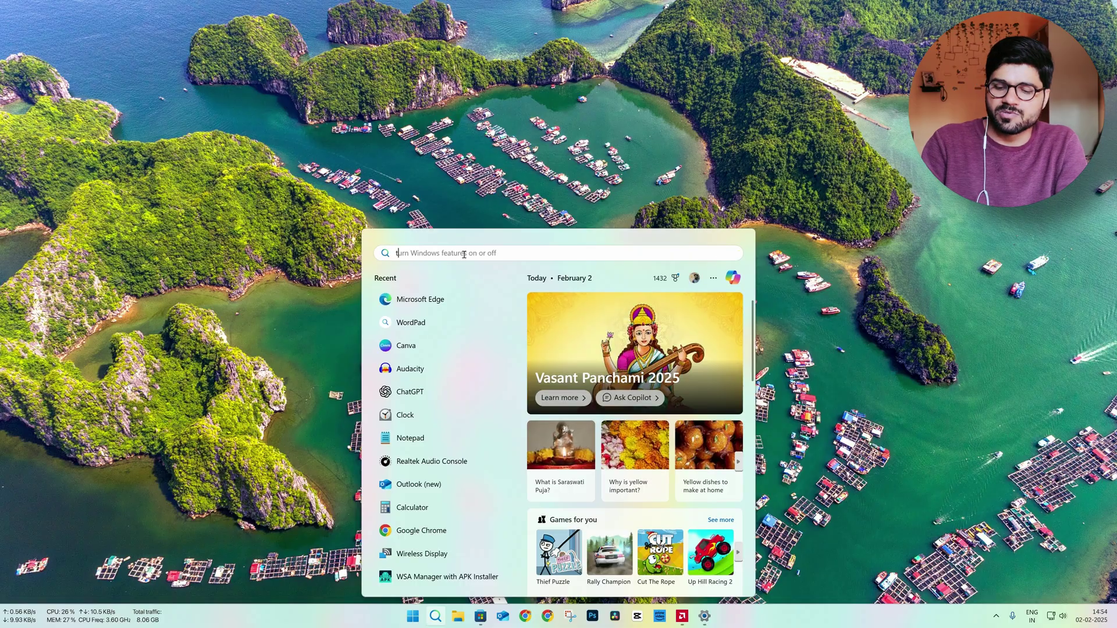
Step: Search Windows for "turn", open Turn Windows features on or off, and enlarge the Windows Features window
text(un)
key(BackSpace)
text(rn)
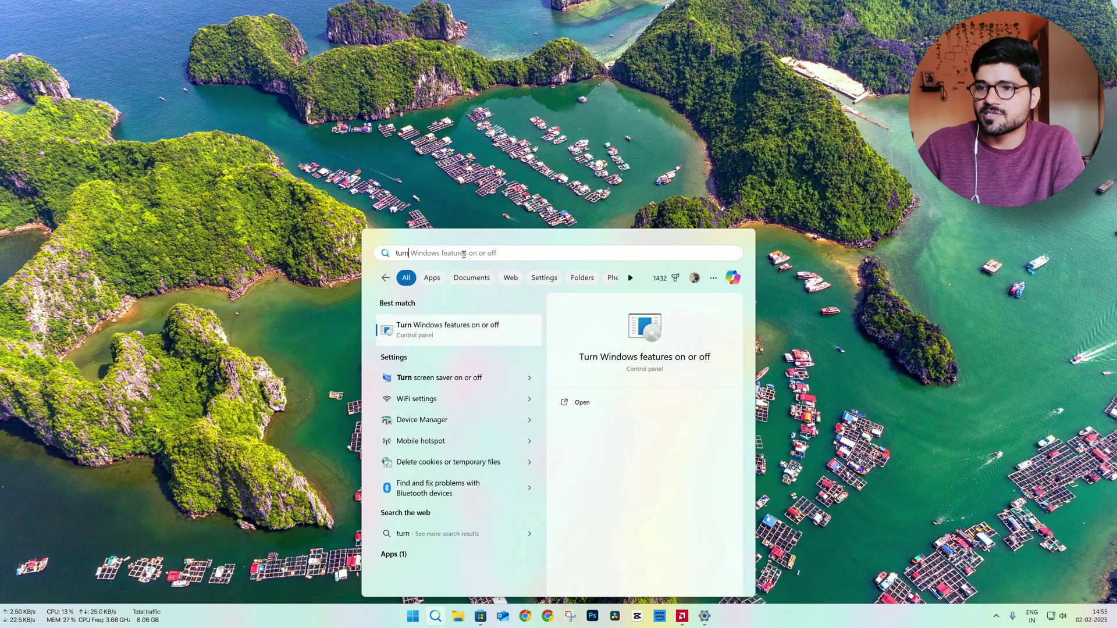
click(450, 323)
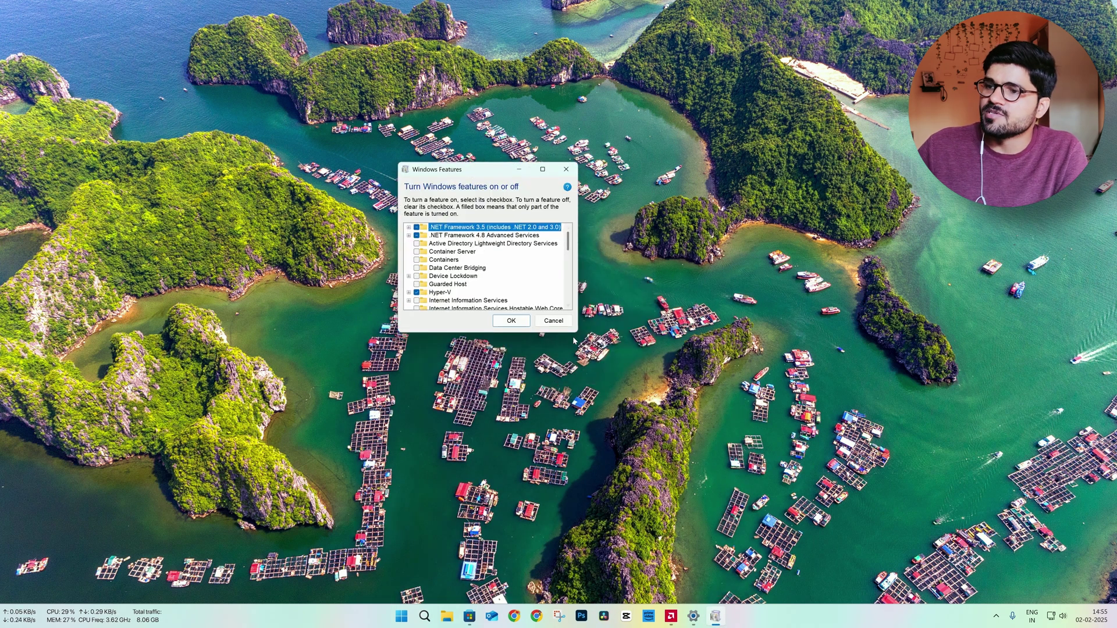
drag(578, 333, 736, 494)
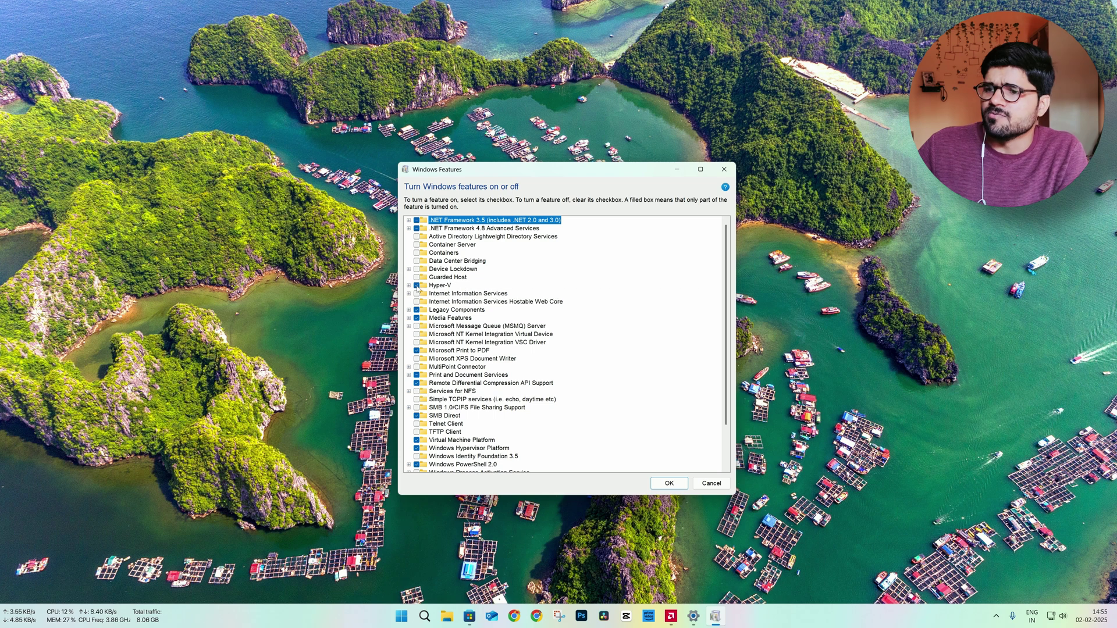
Step: Make sure Hyper-V and Virtual Machine Platform are enabled in the Windows features list
click(419, 287)
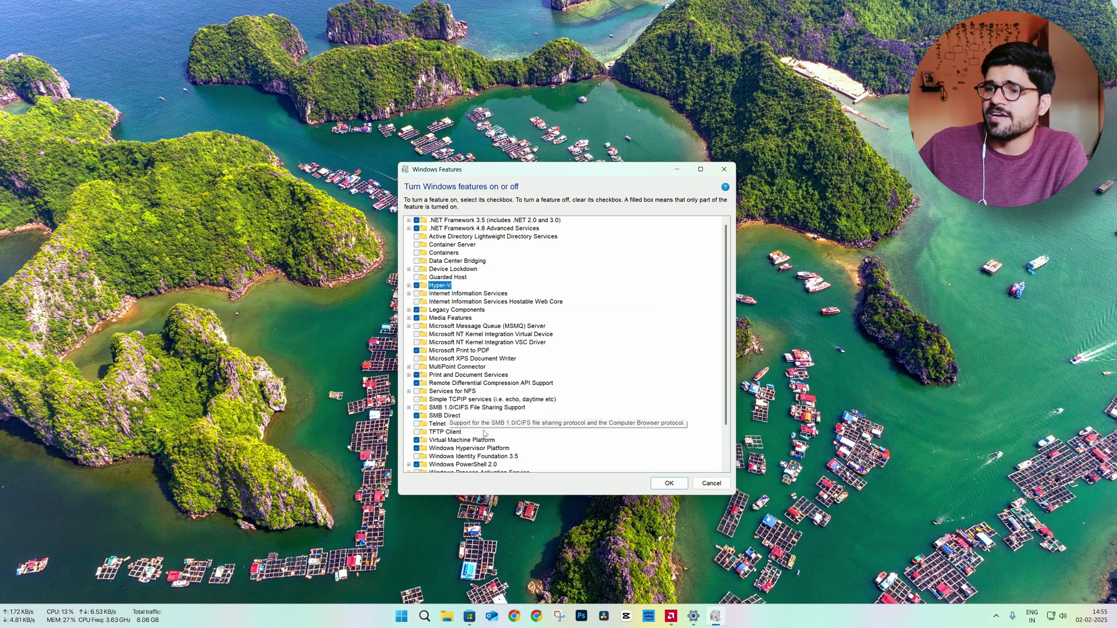
drag(735, 493, 777, 528)
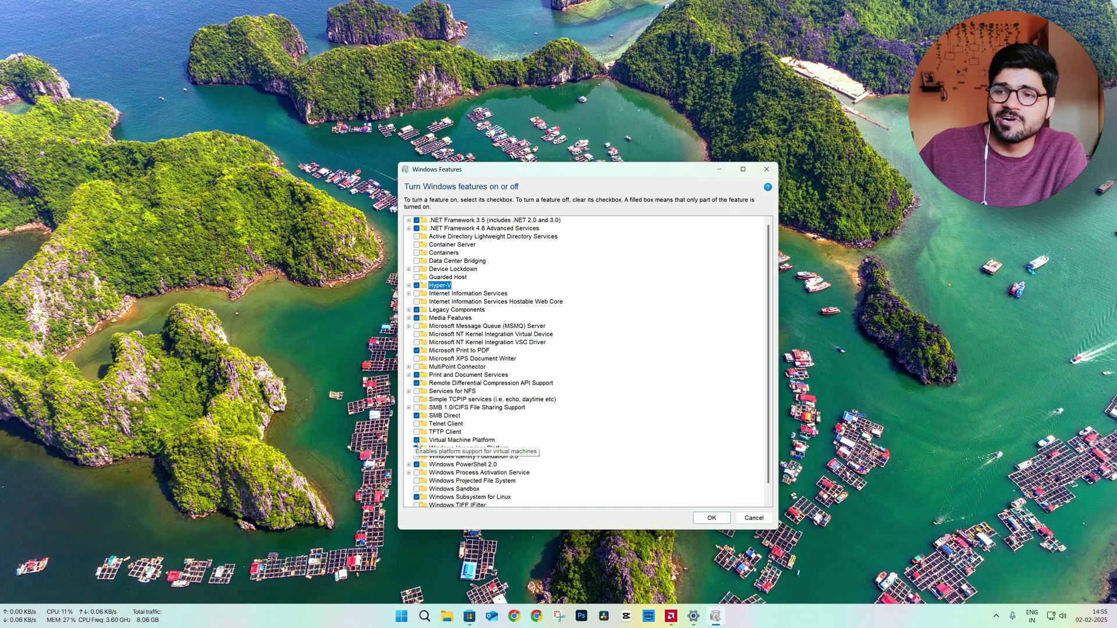
click(417, 440)
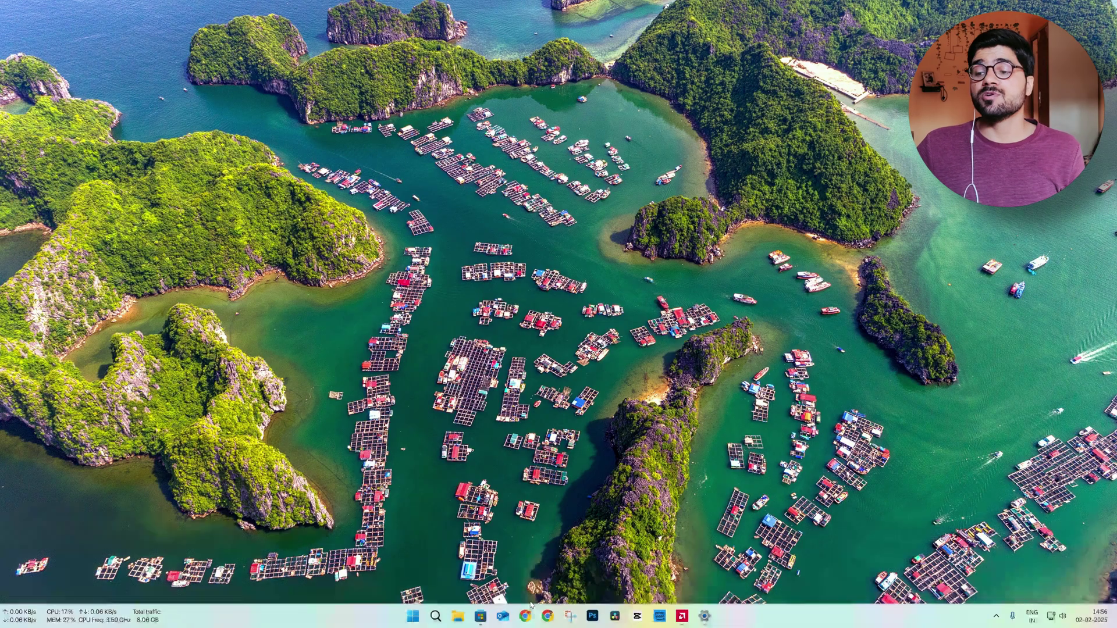
Step: Search Microsoft Store for "wsa installer" and open the WSA Manager with APK Installer page
click(480, 616)
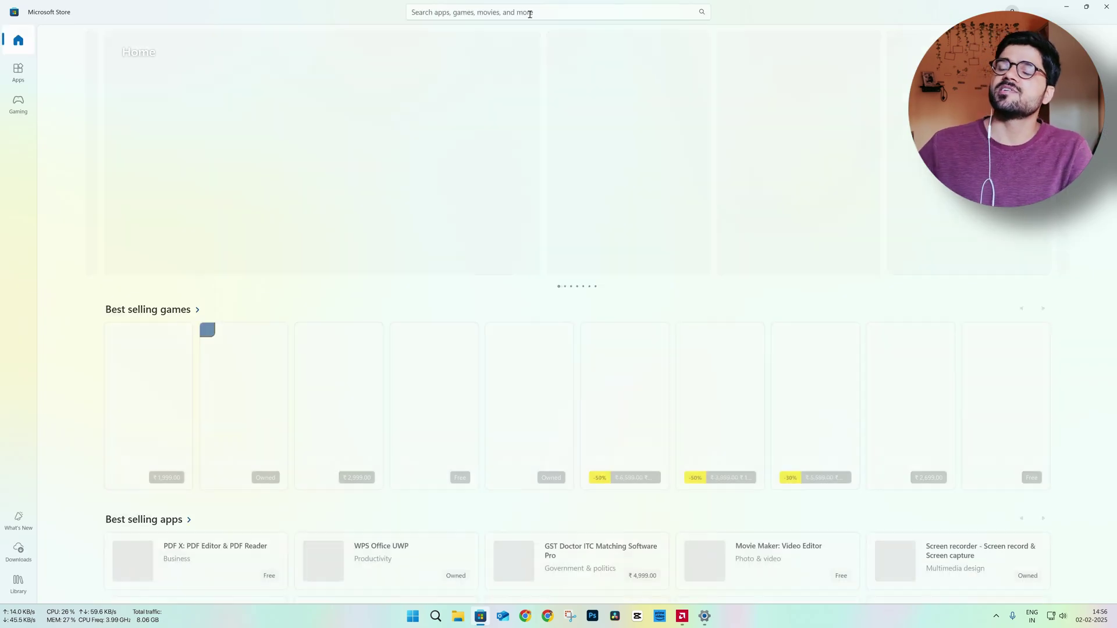
click(530, 13)
text(wsa installer)
key(Return)
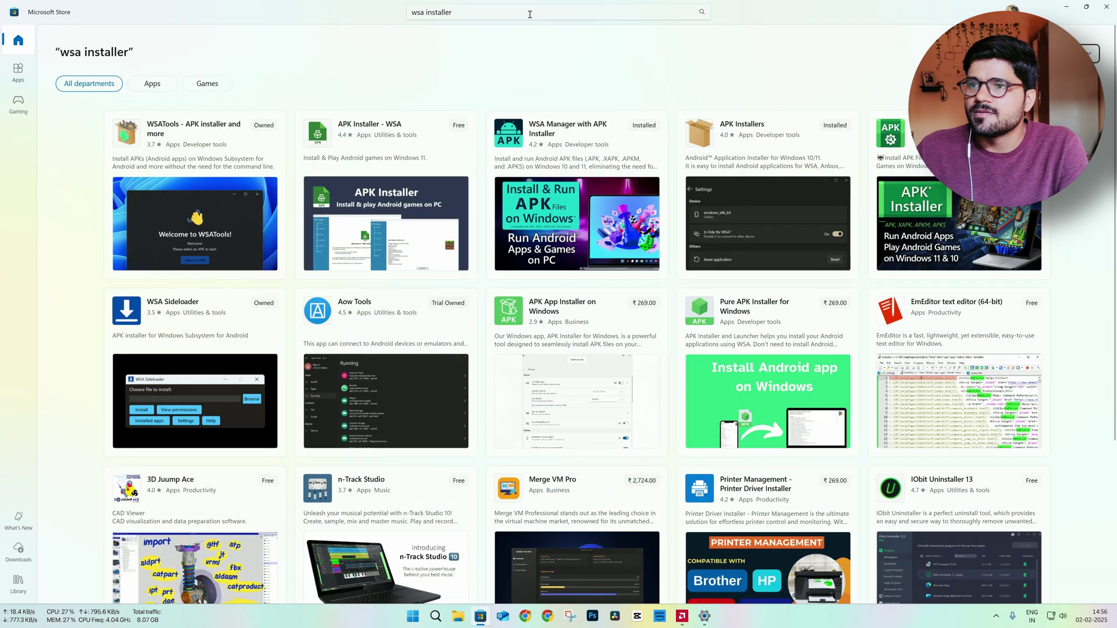
click(583, 138)
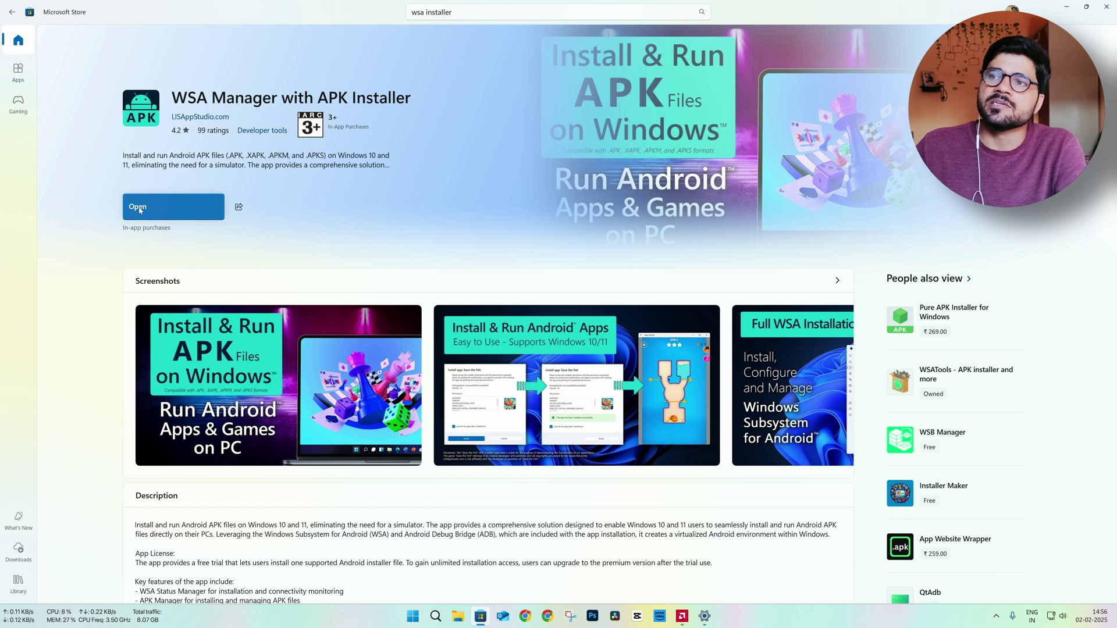
Step: Launch WSA Manager with APK Installer in an enlarged window and check the WSA status by trying to start WSA
click(140, 210)
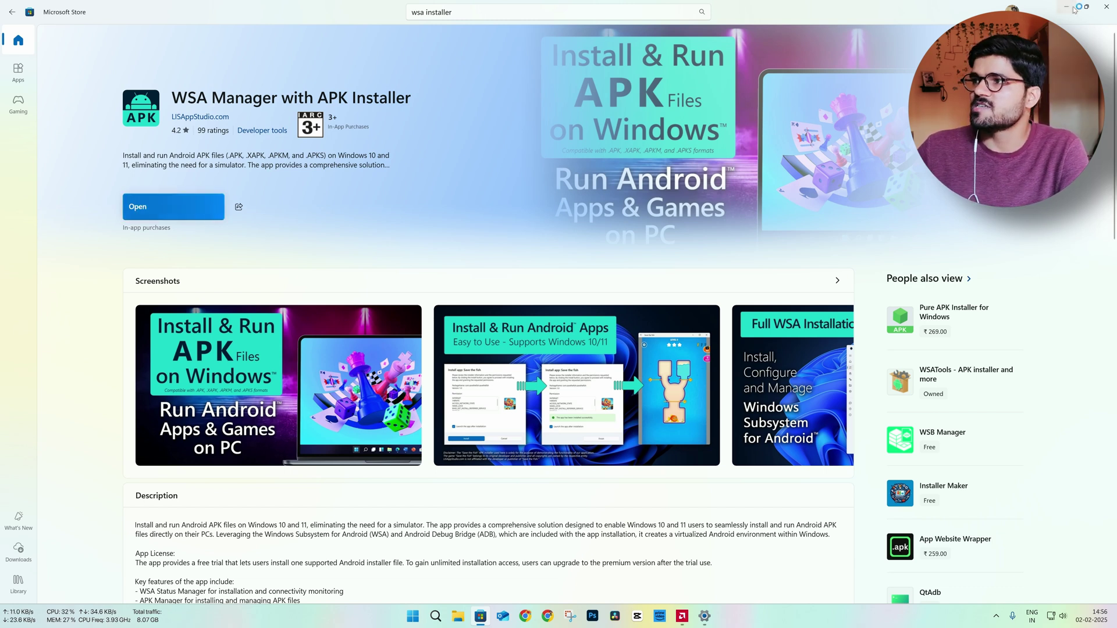
click(1074, 10)
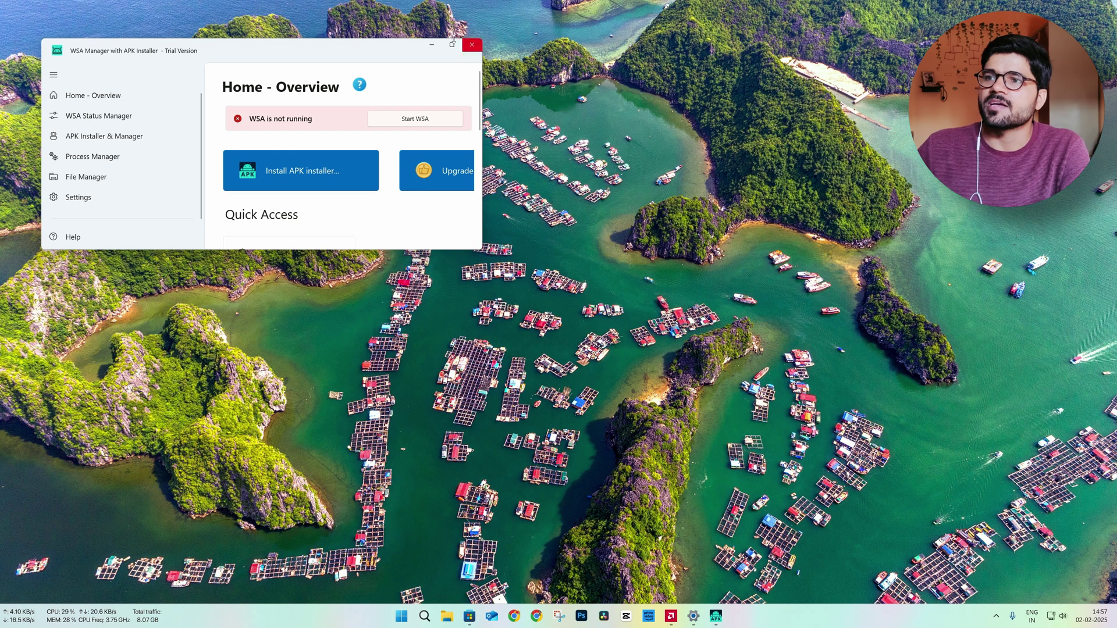
drag(483, 251, 782, 440)
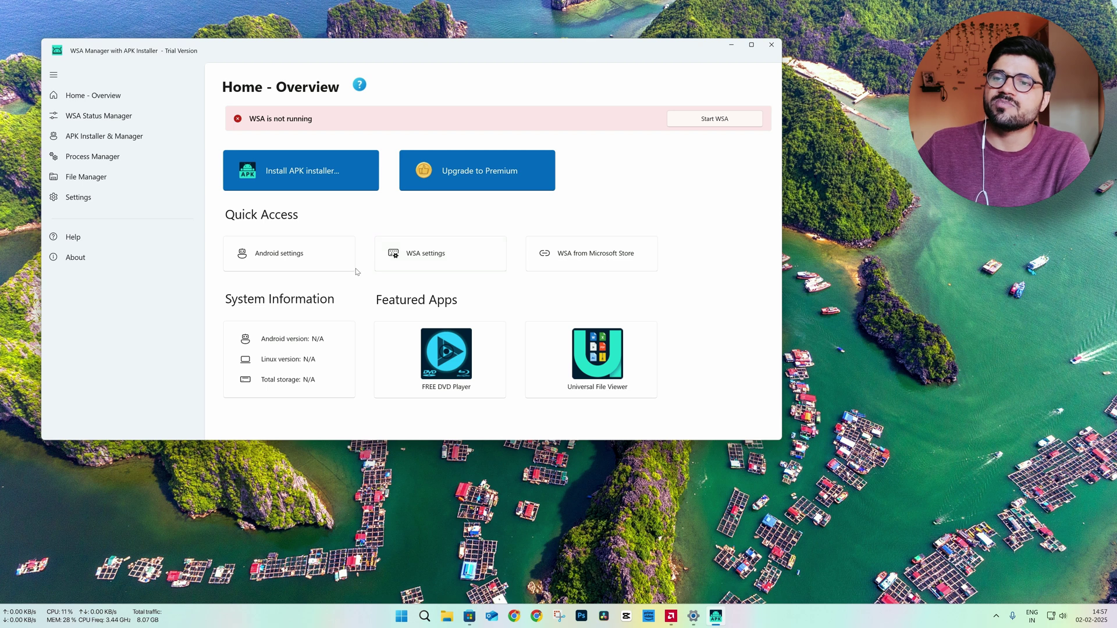
click(716, 119)
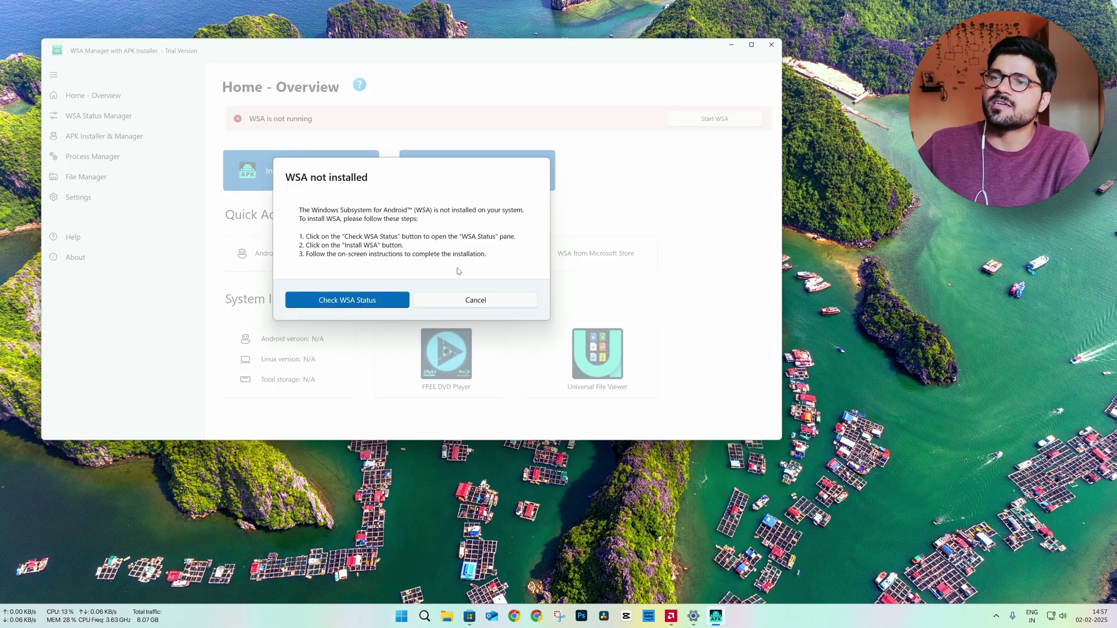
click(366, 300)
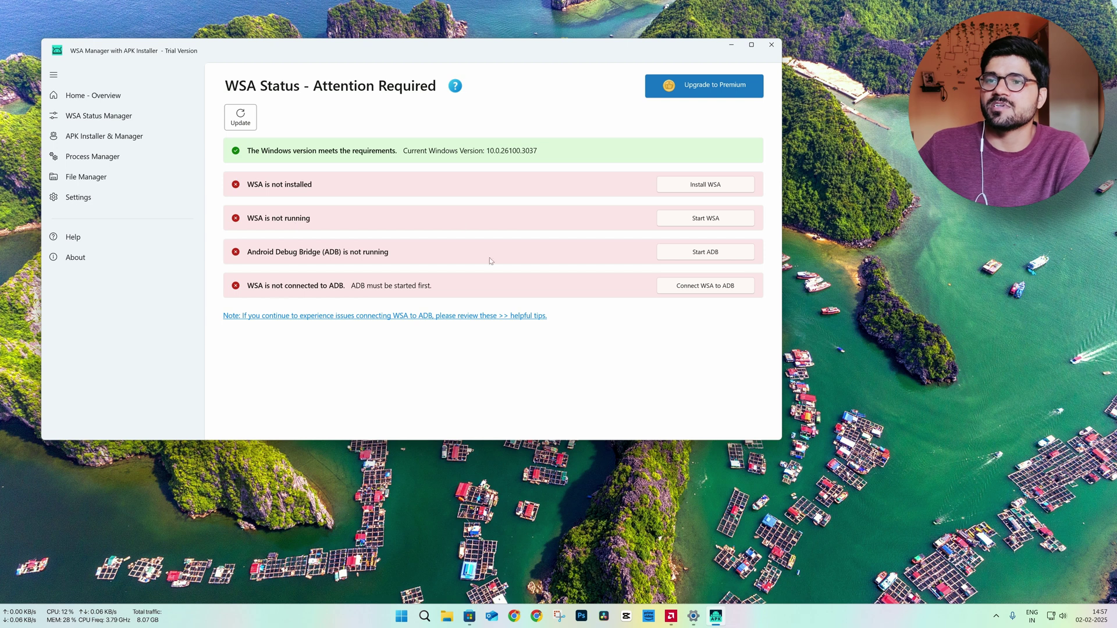
Step: Install WSA from the status page, allowing Windows PowerShell to make changes, and finish the installation dialog
click(709, 189)
click(347, 357)
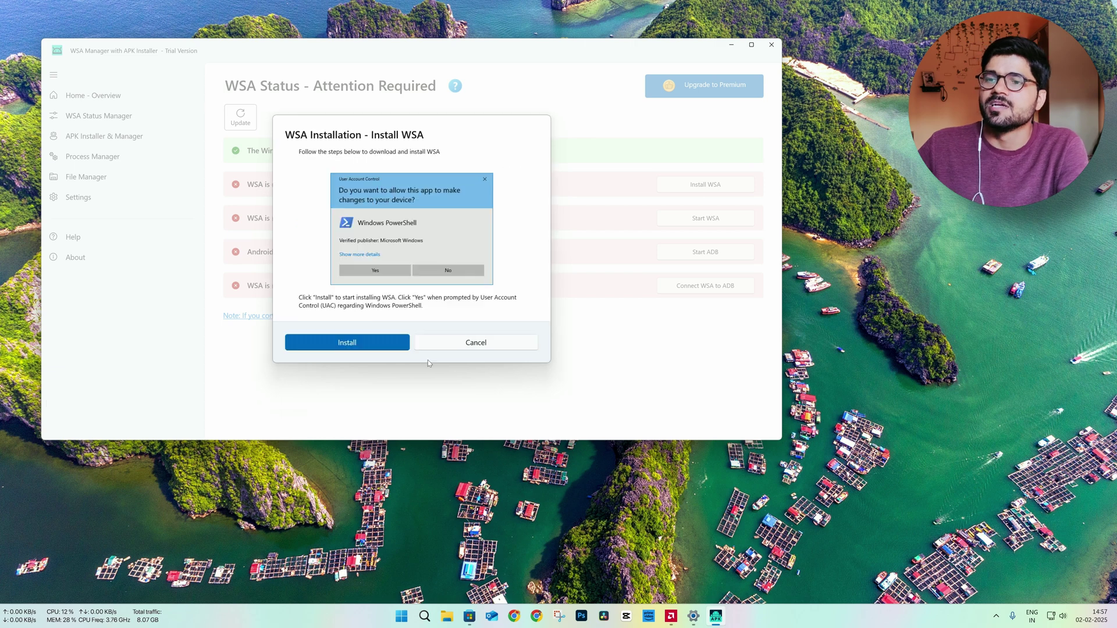
click(341, 342)
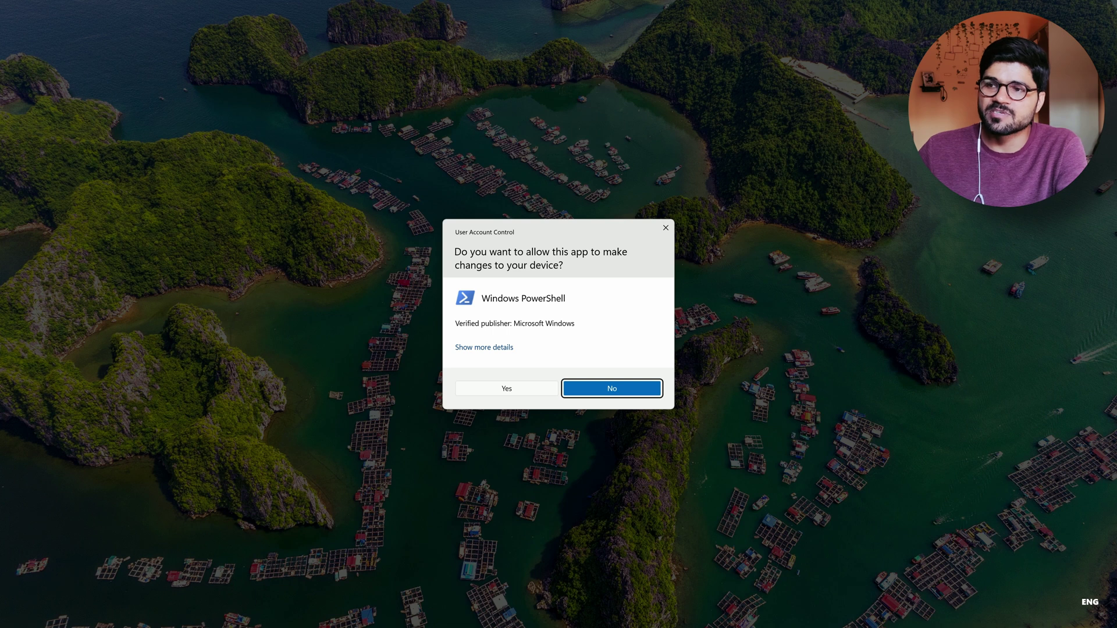
click(529, 389)
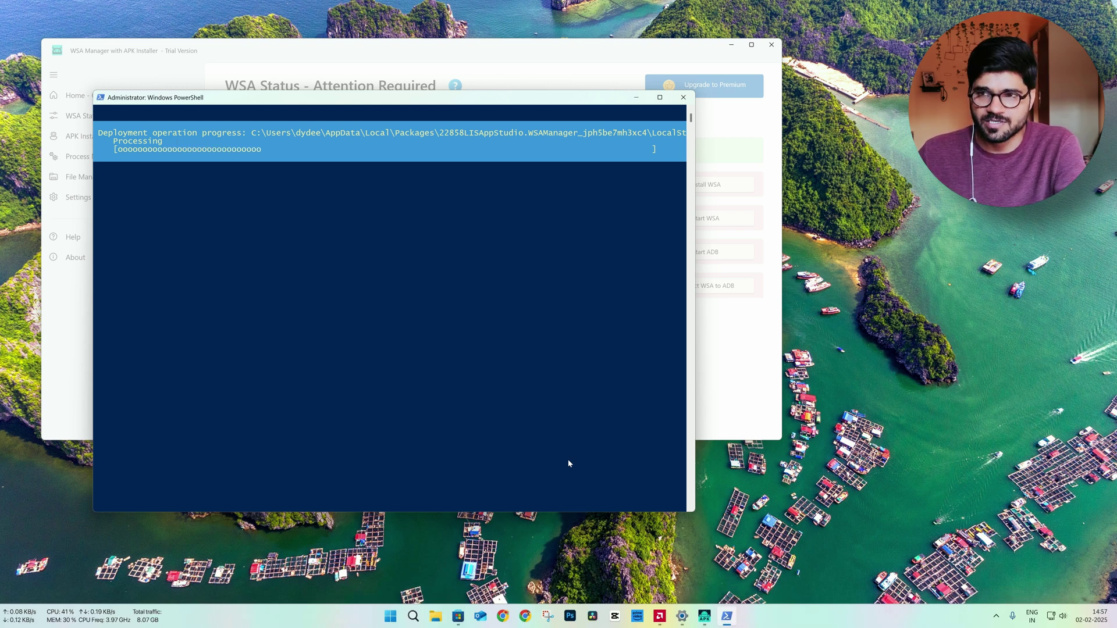
drag(363, 104, 488, 96)
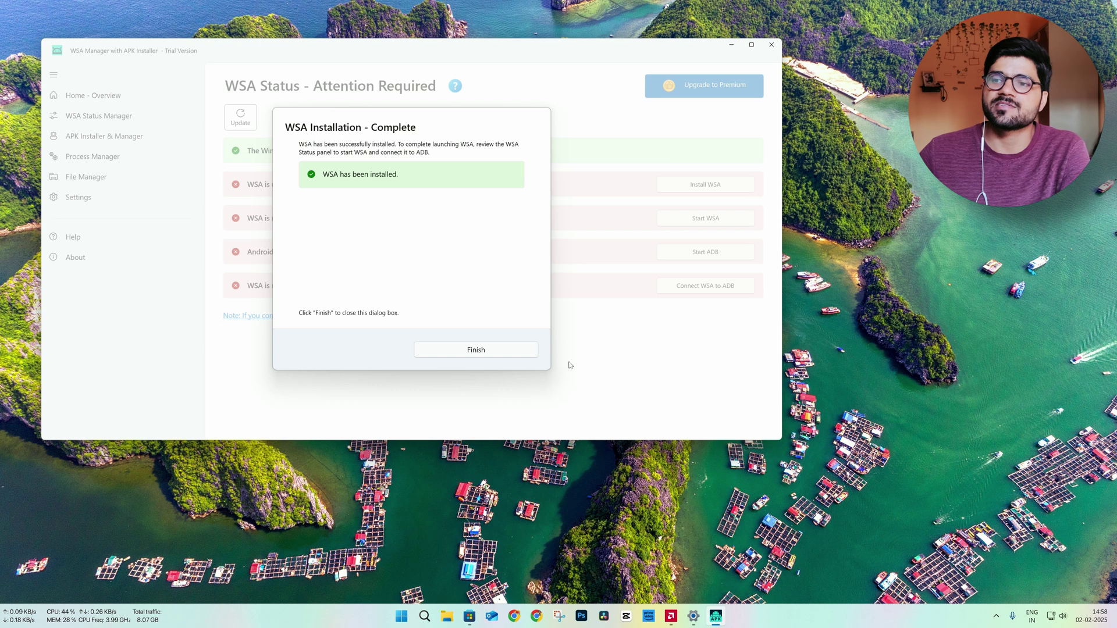
click(488, 350)
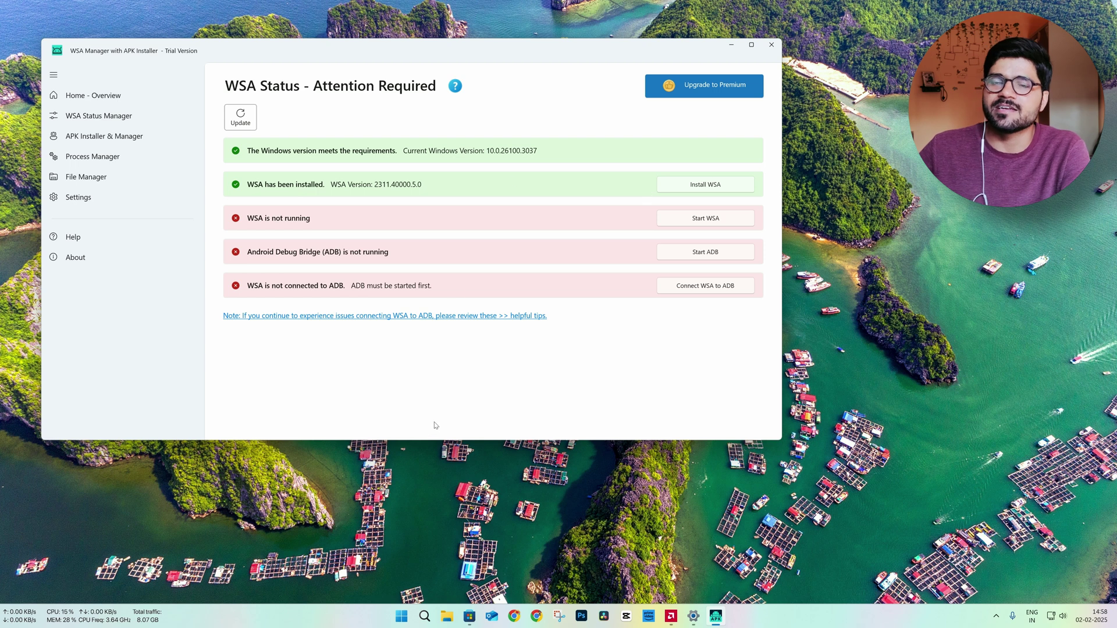
Step: Put Microsoft Store away and start WSA in WSA Manager without sharing optional diagnostic data
key(alt+Tab)
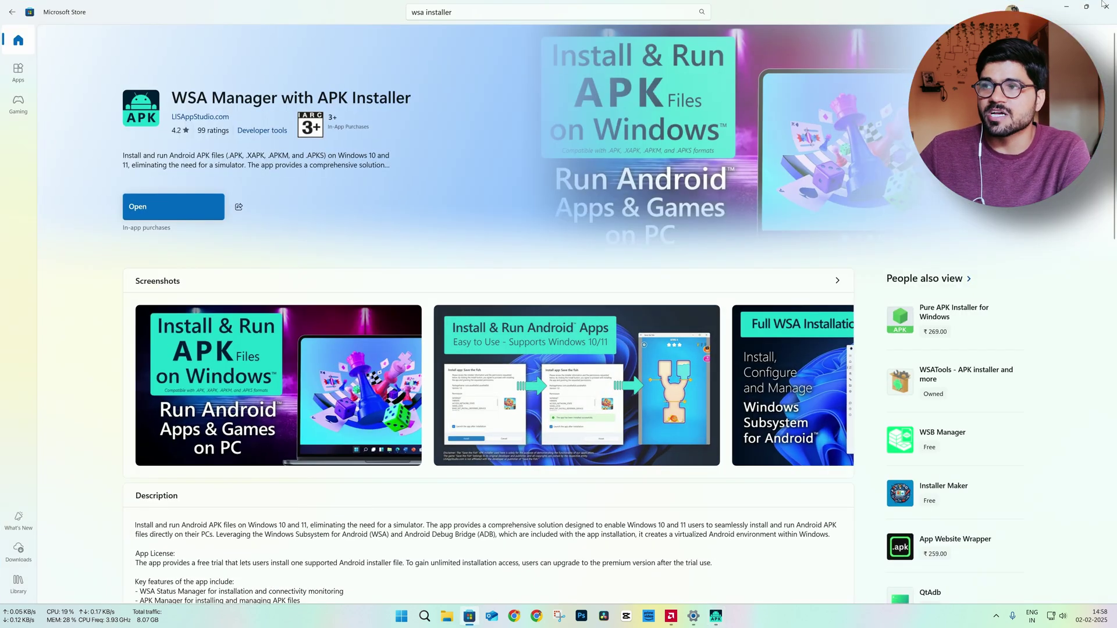
click(1096, 3)
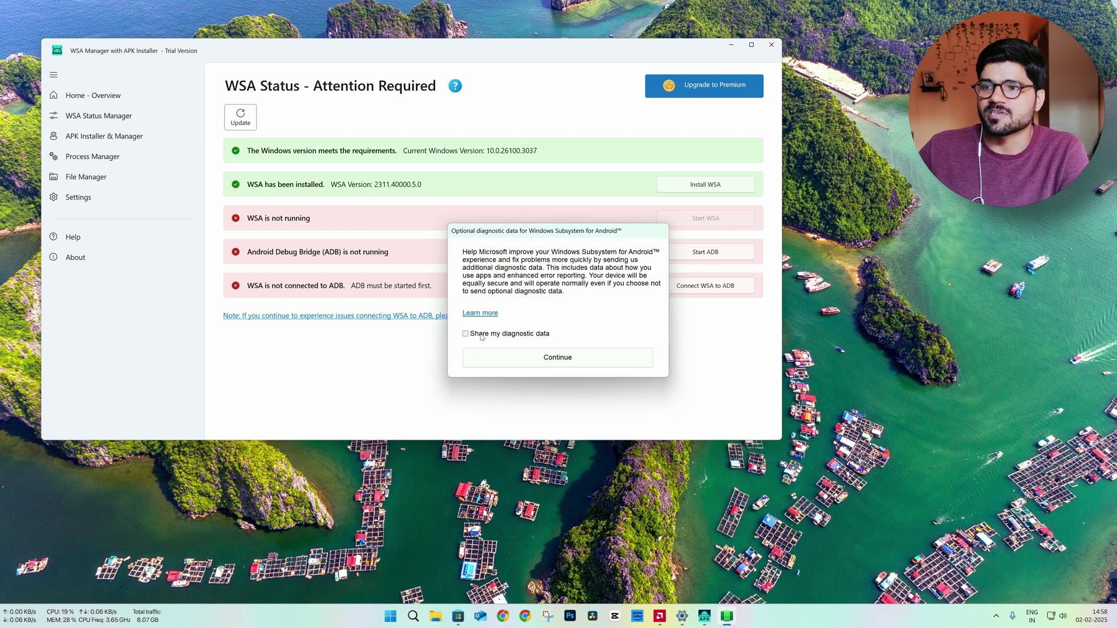
click(527, 364)
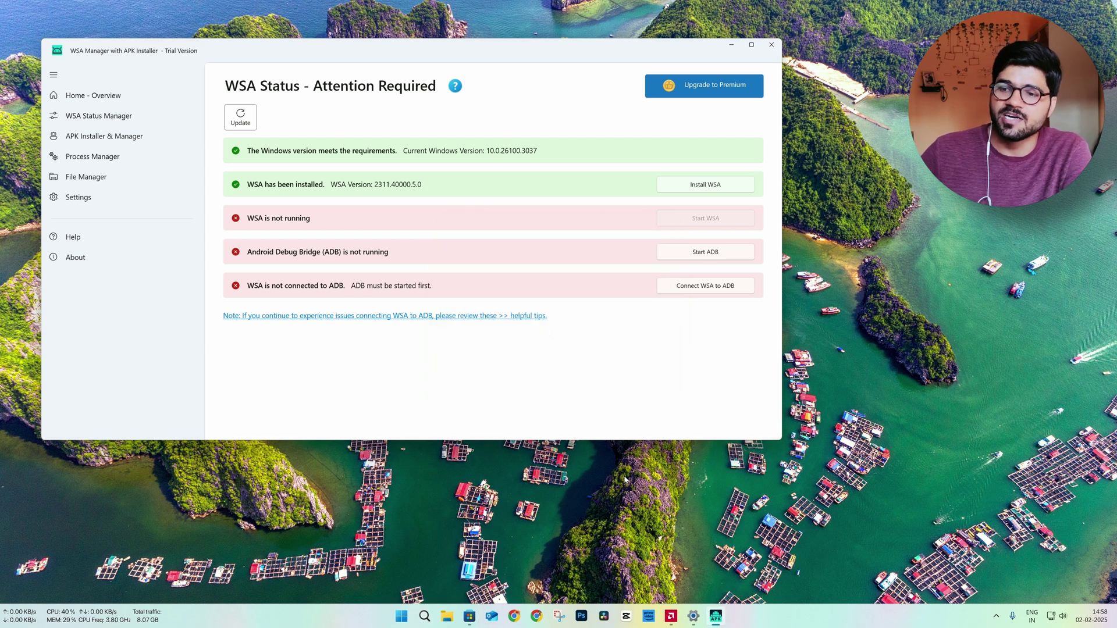
Step: Search for "windows", open Windows Subsystem for Android, and allow it to access the microphone
key(super+s)
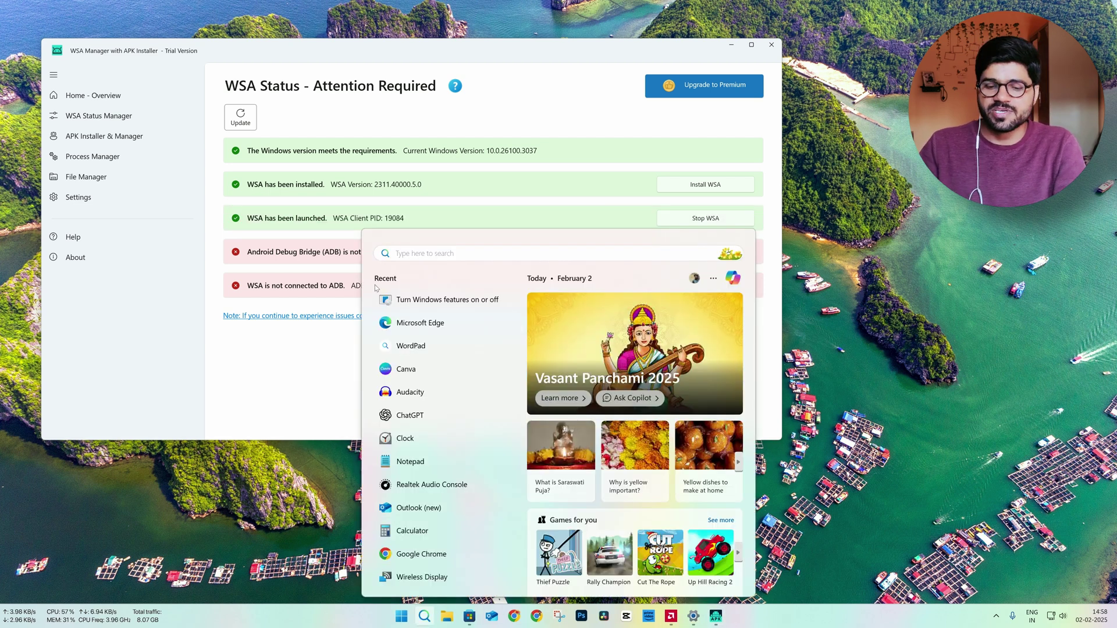
text(windows)
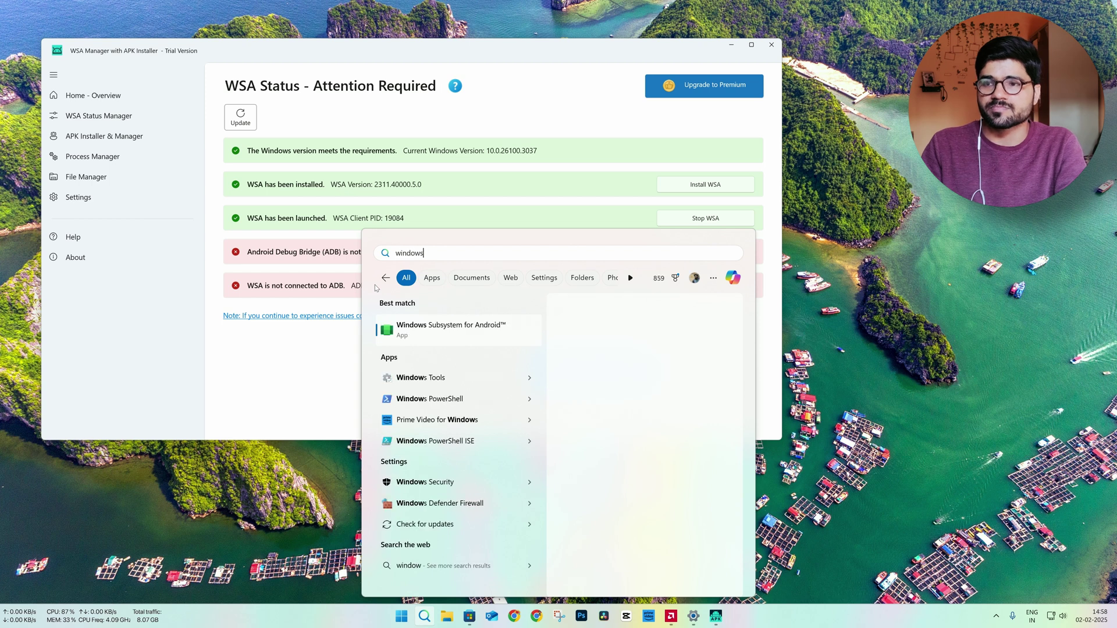
click(469, 336)
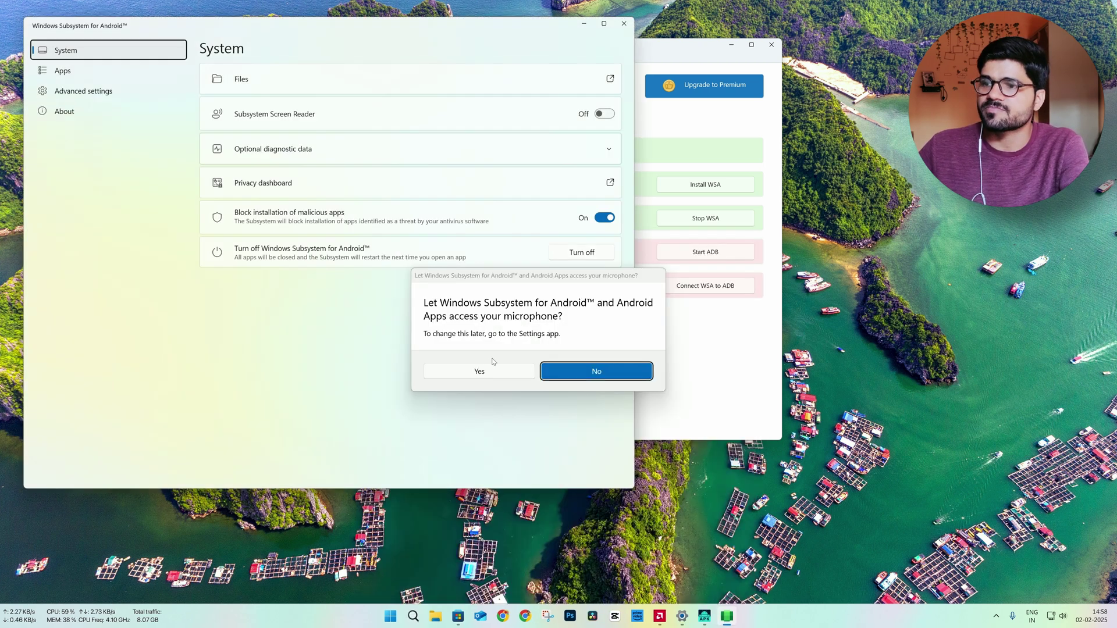
click(477, 373)
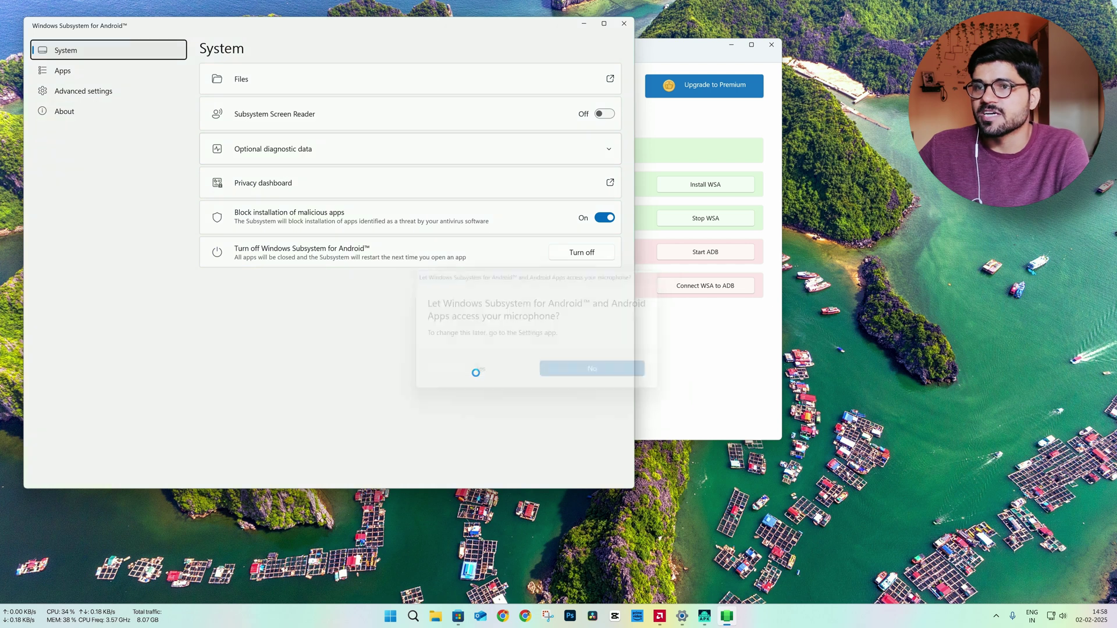
drag(324, 34, 345, 71)
click(630, 117)
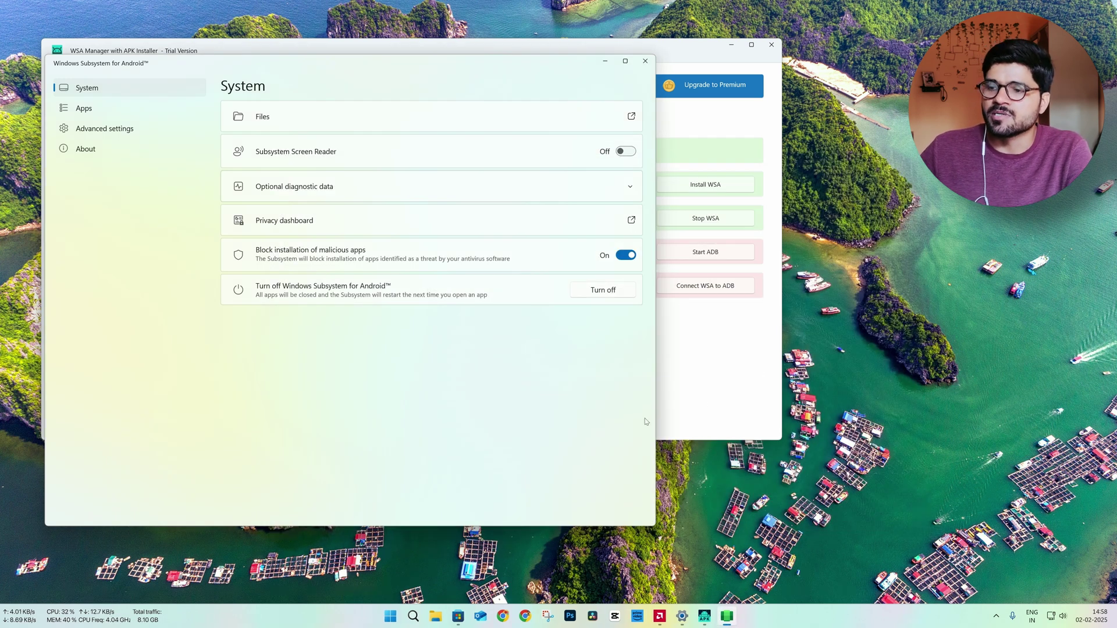
click(391, 618)
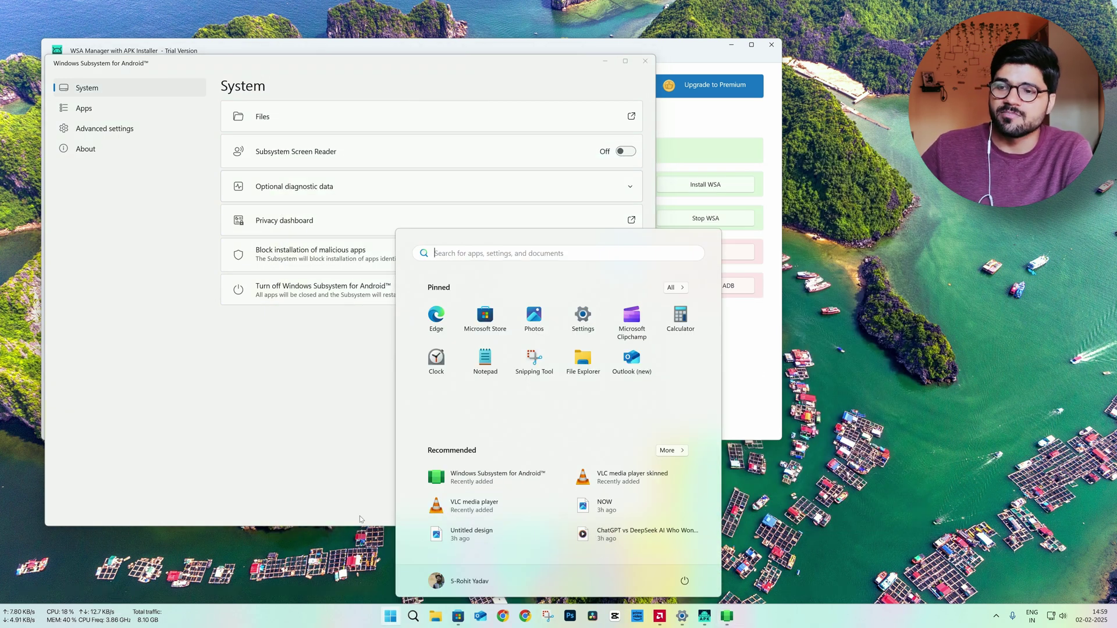
click(316, 412)
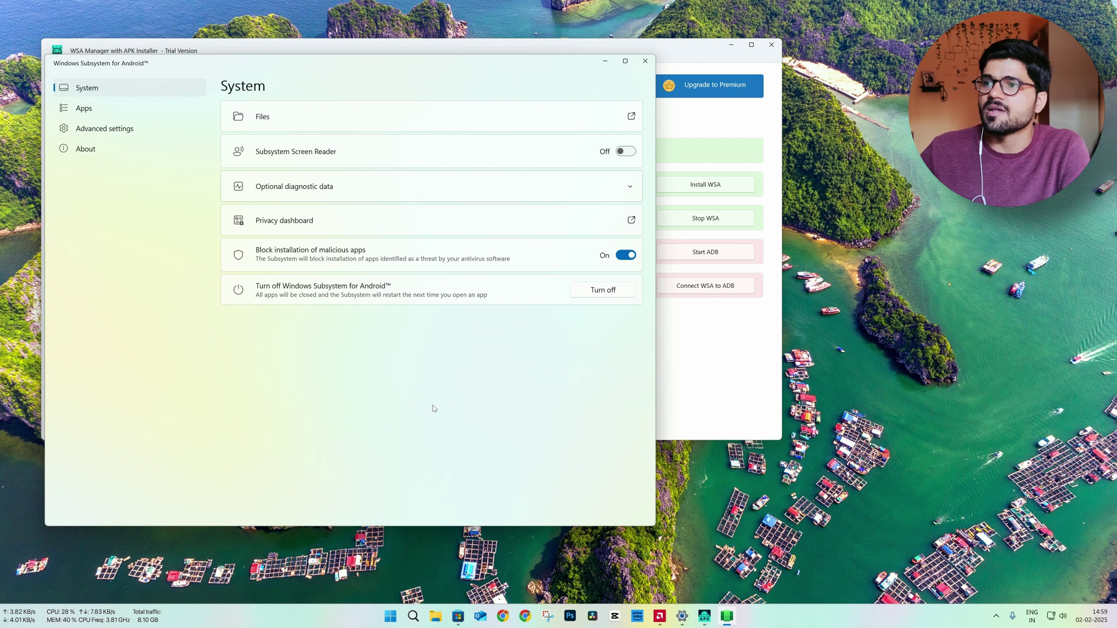
Step: Get the latest app updates from the Microsoft Store downloads page and minimize the store
click(458, 617)
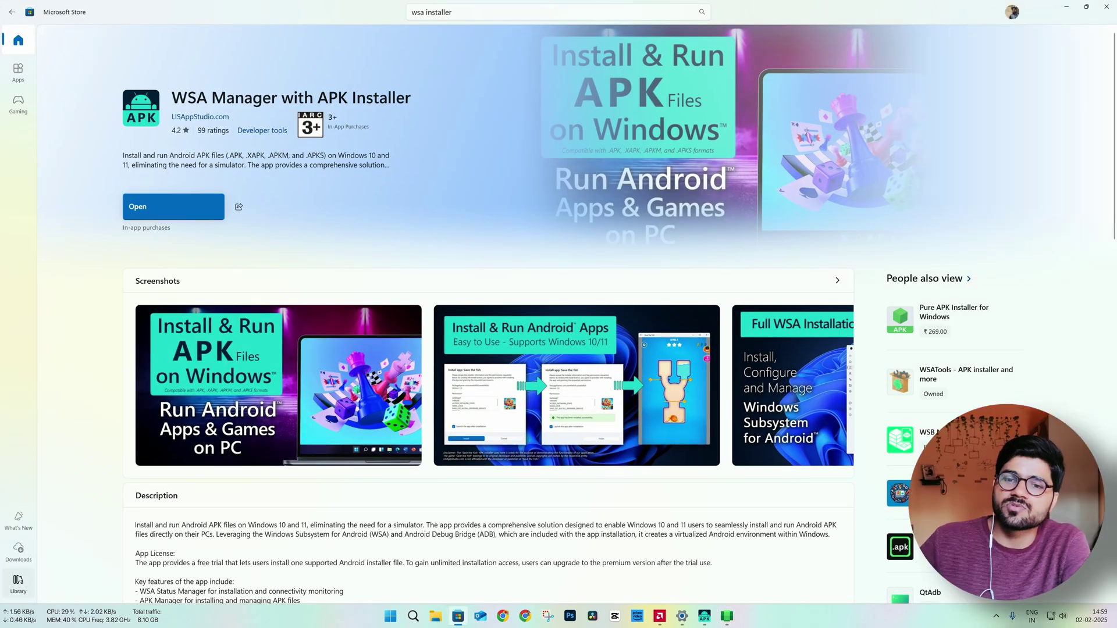
click(19, 583)
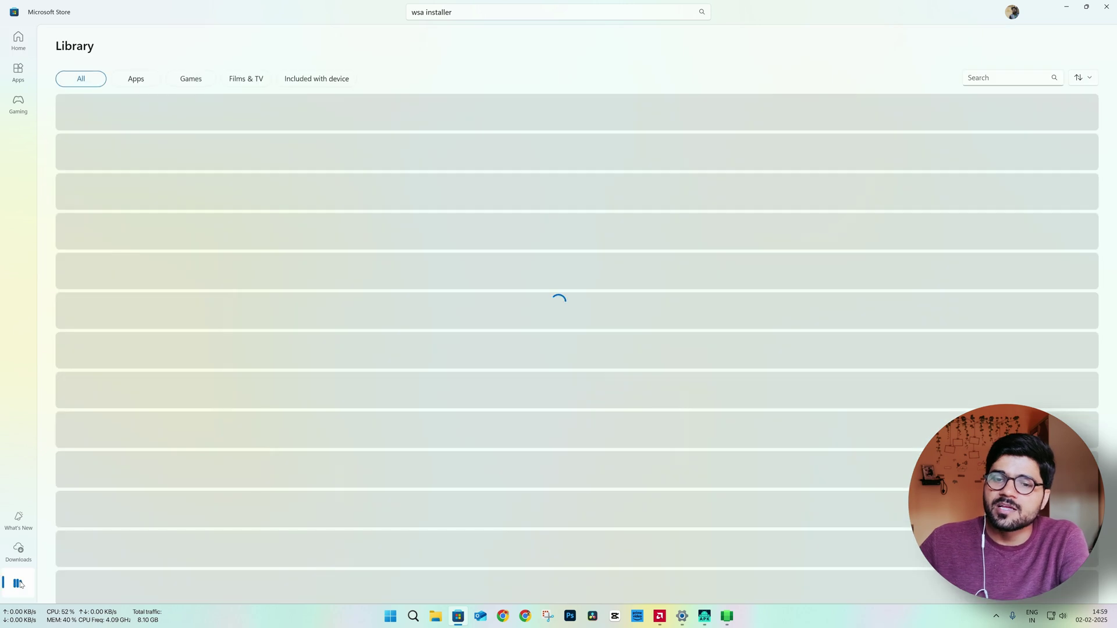
click(18, 549)
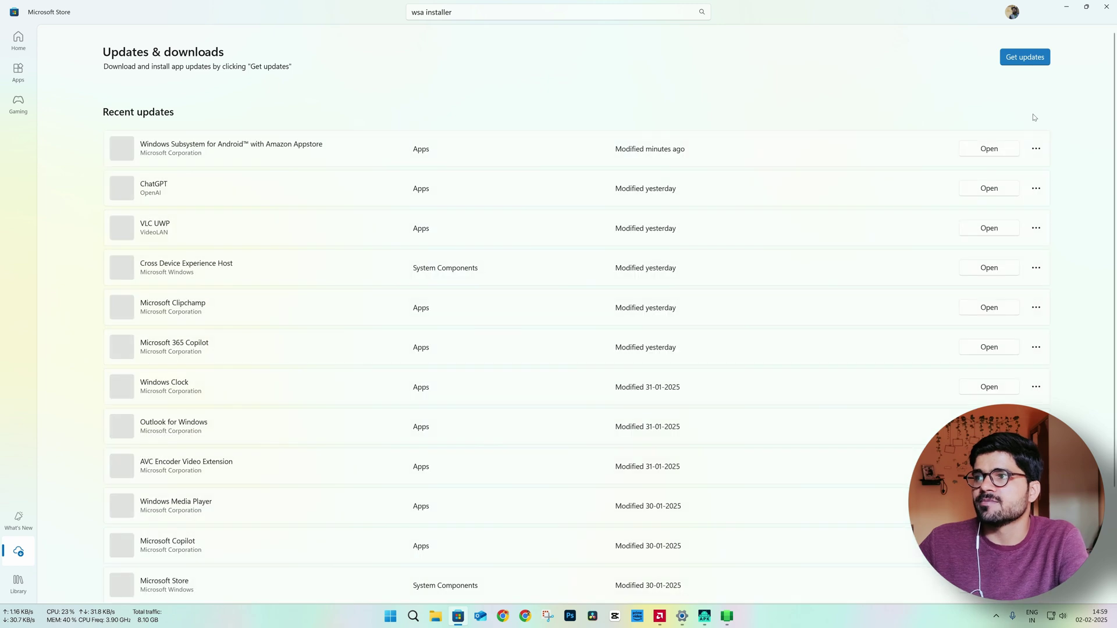
click(1027, 57)
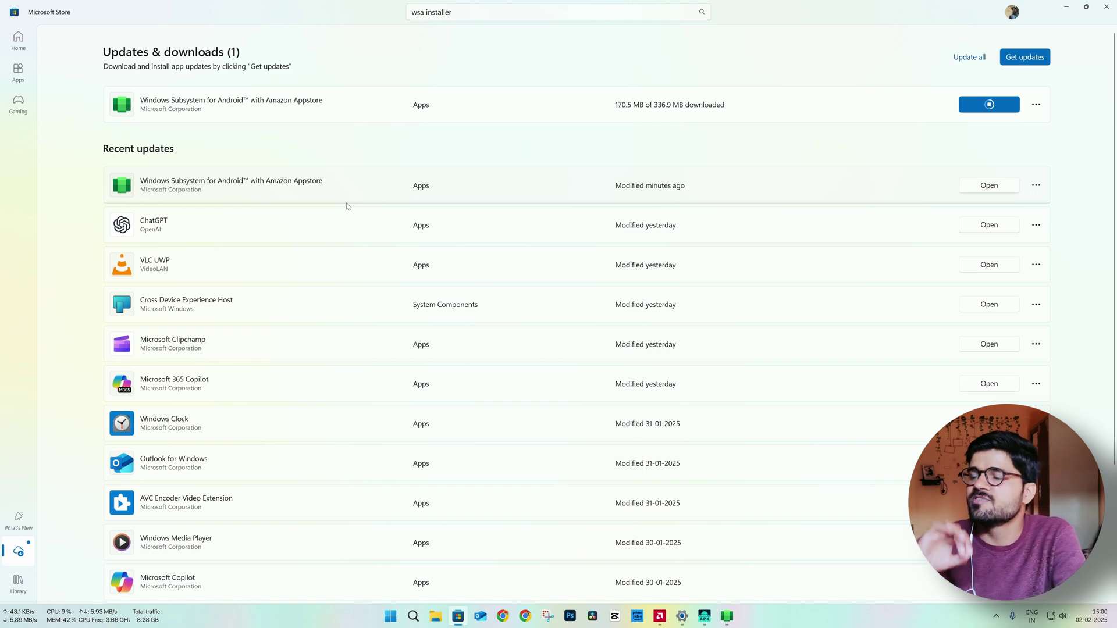
click(1067, 5)
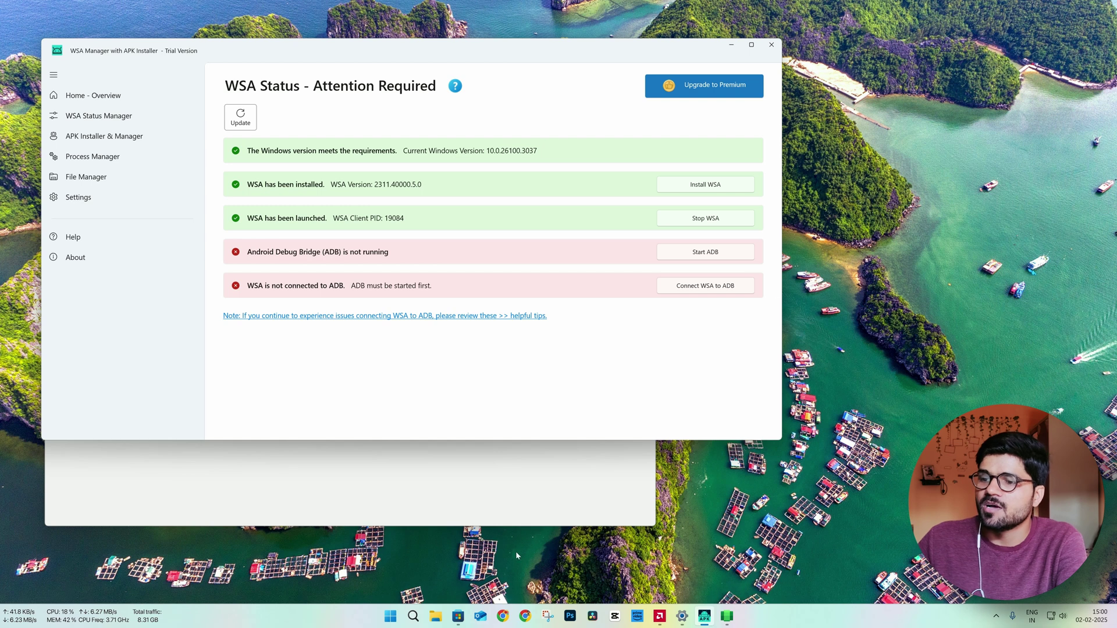
Step: Return to Microsoft Store, search for "pak installer", and open the APK Installers app page
click(503, 617)
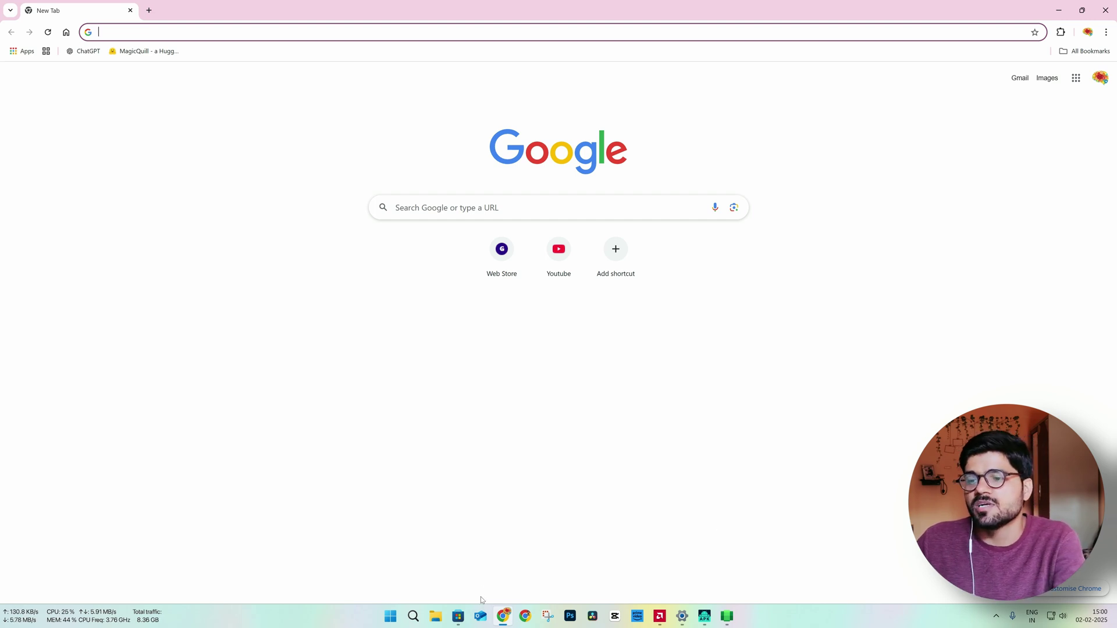
click(1058, 10)
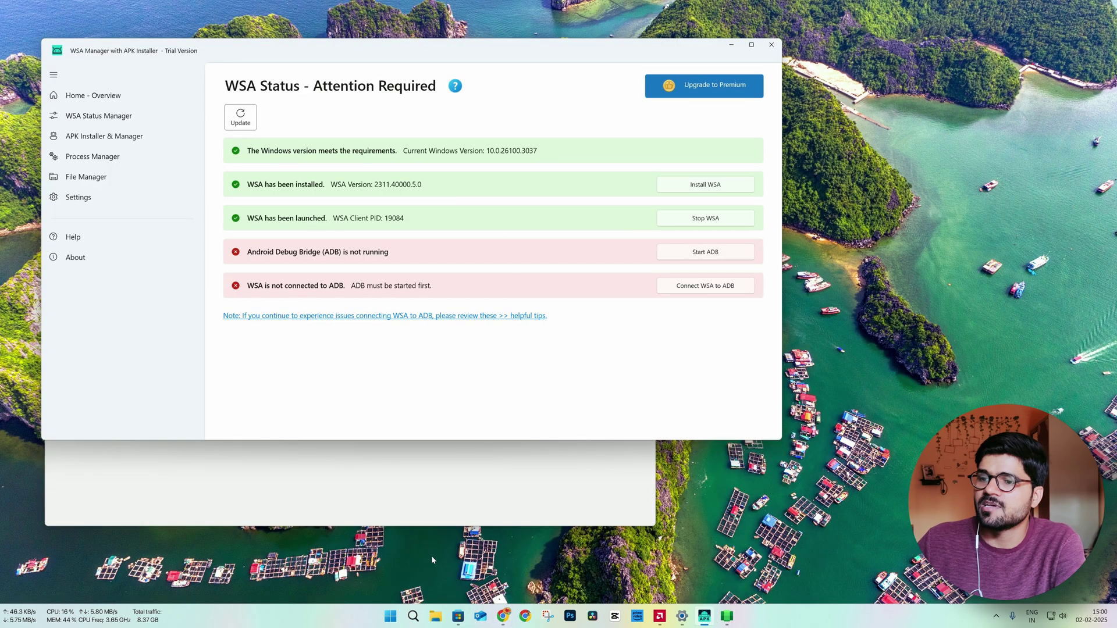
click(457, 616)
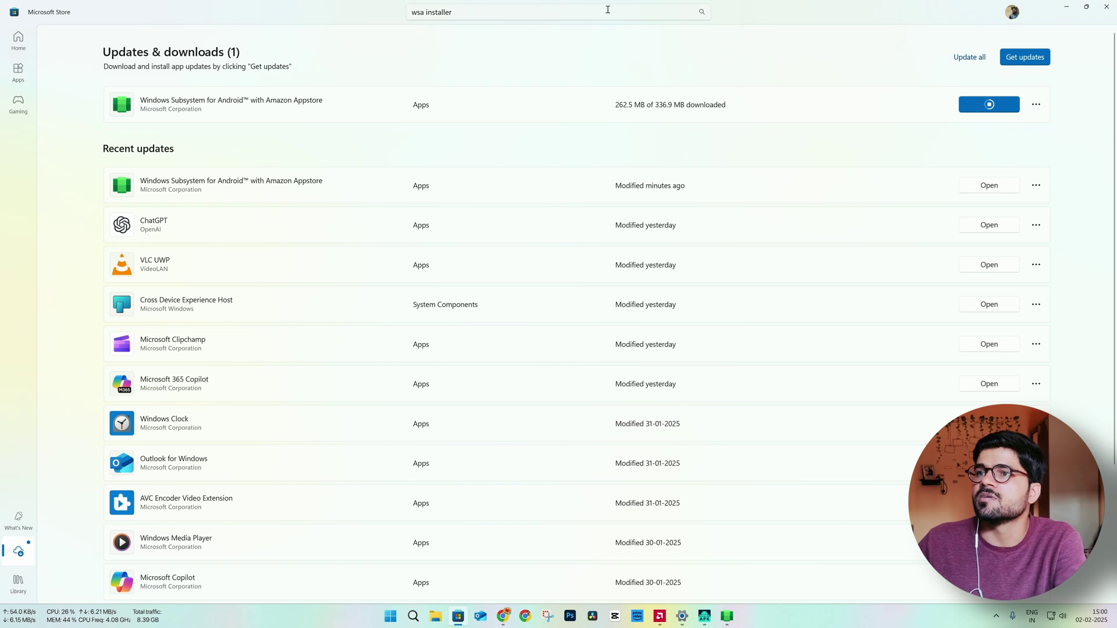
click(686, 10)
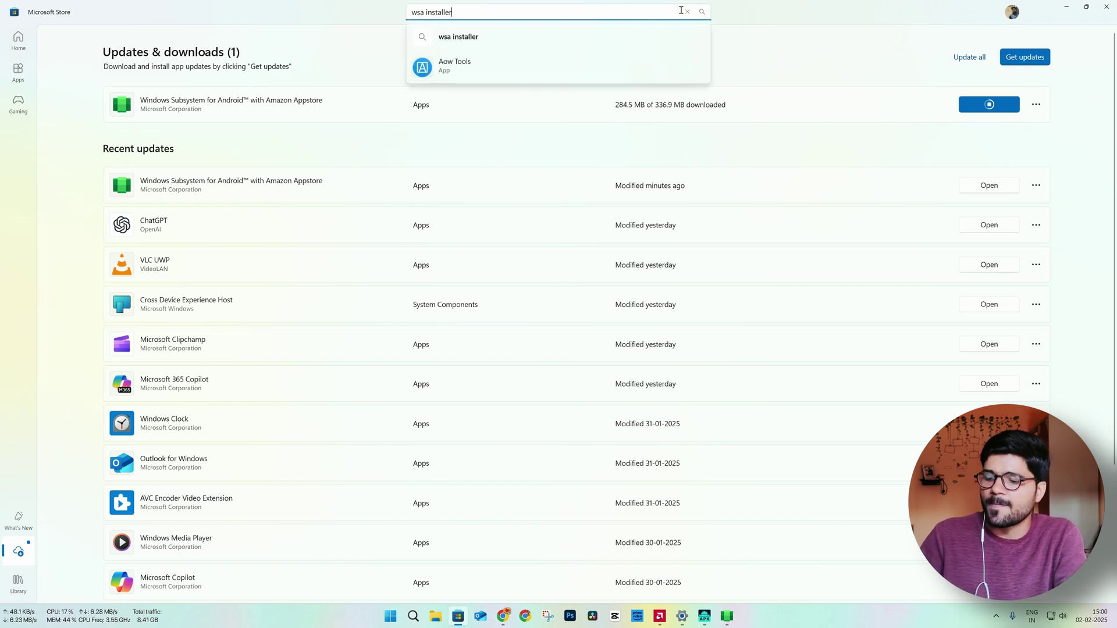
text(pak installer)
key(Return)
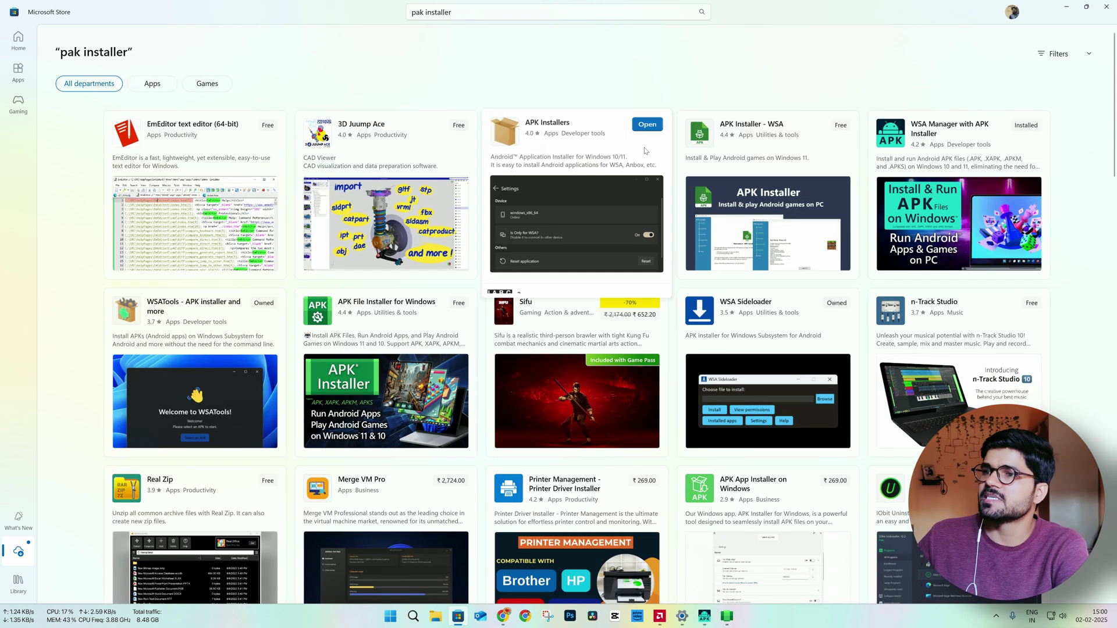
click(559, 133)
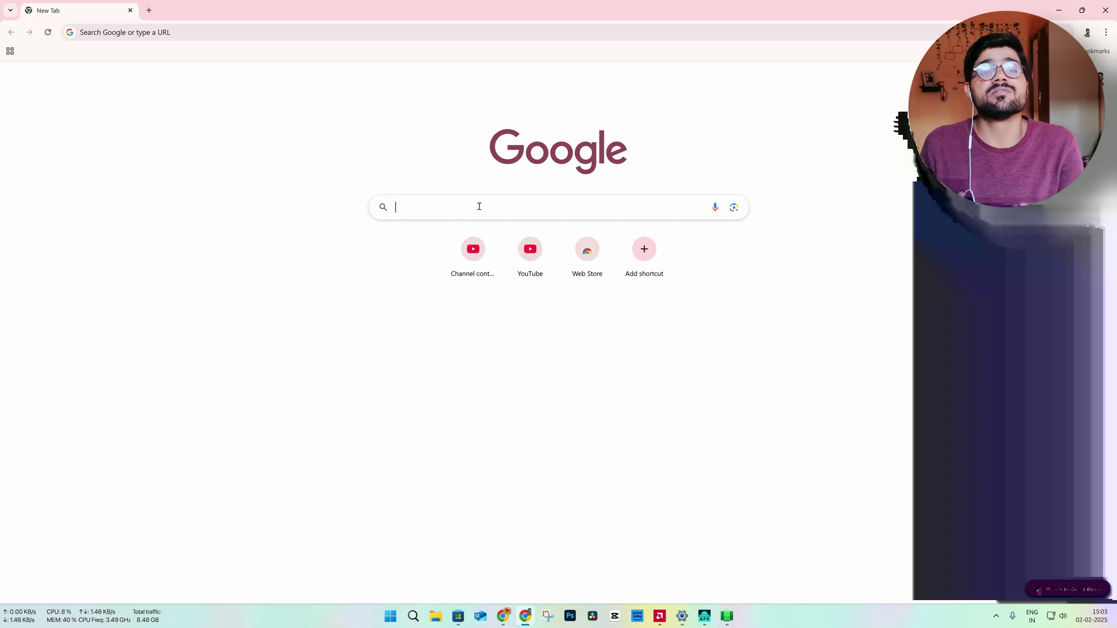
Step: Find Aurora Store on Uptodown in Chrome and download its latest APK, version 4.6.4
text(aur)
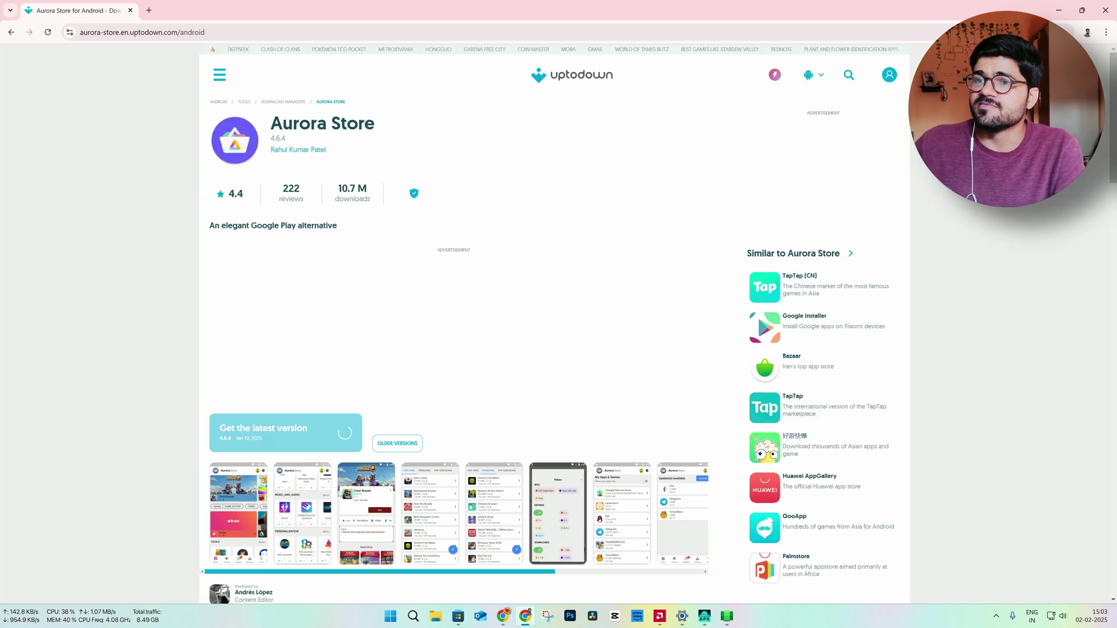
click(309, 432)
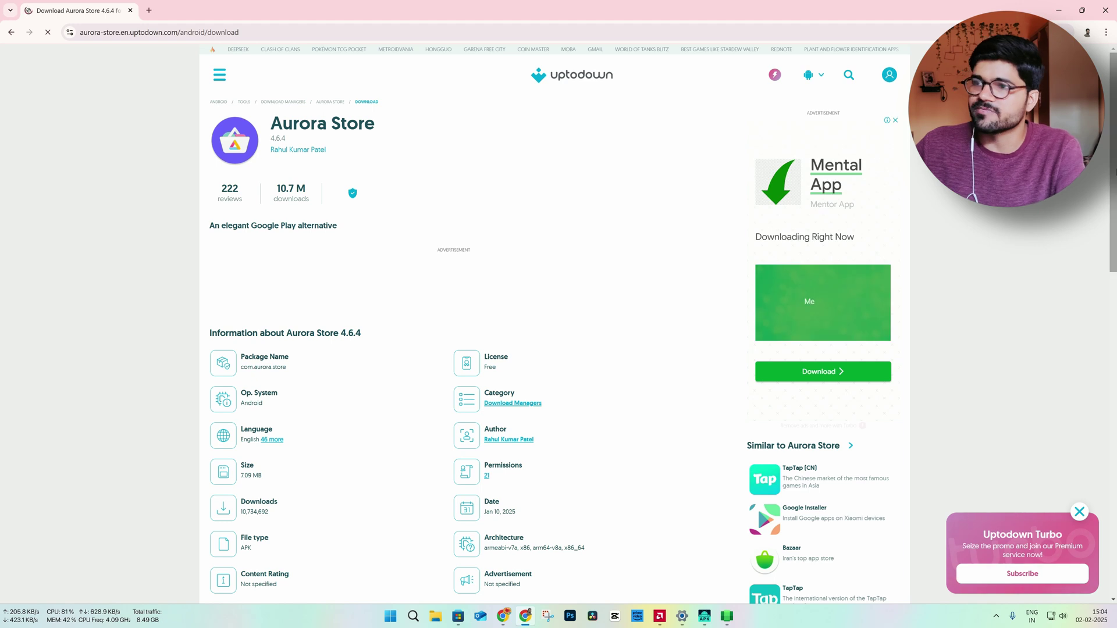
scroll(286, 396, down, 7)
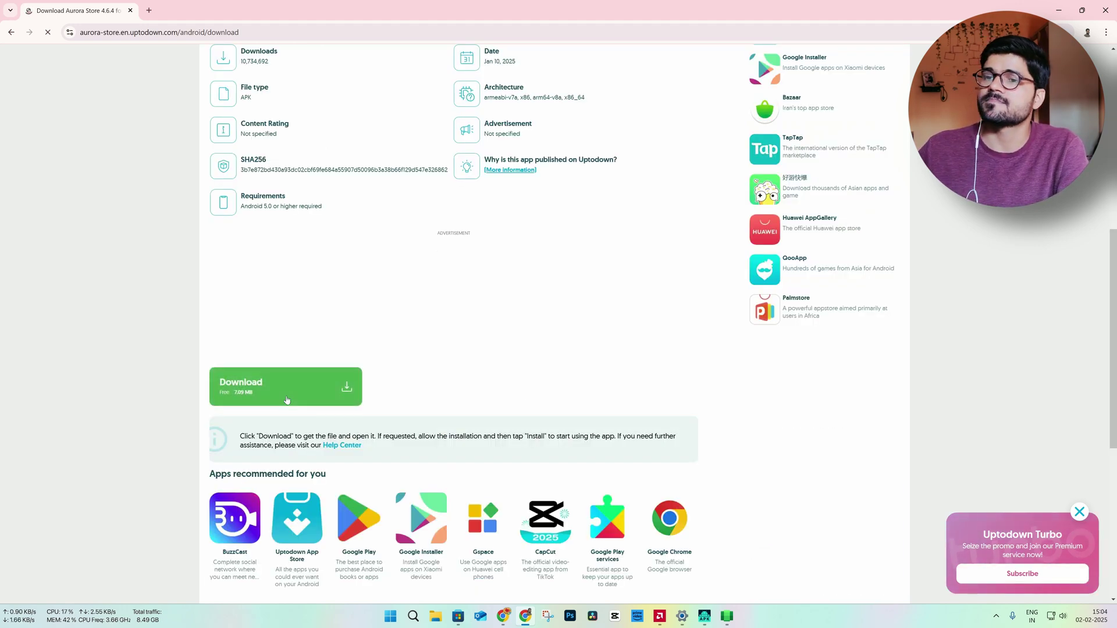
click(286, 400)
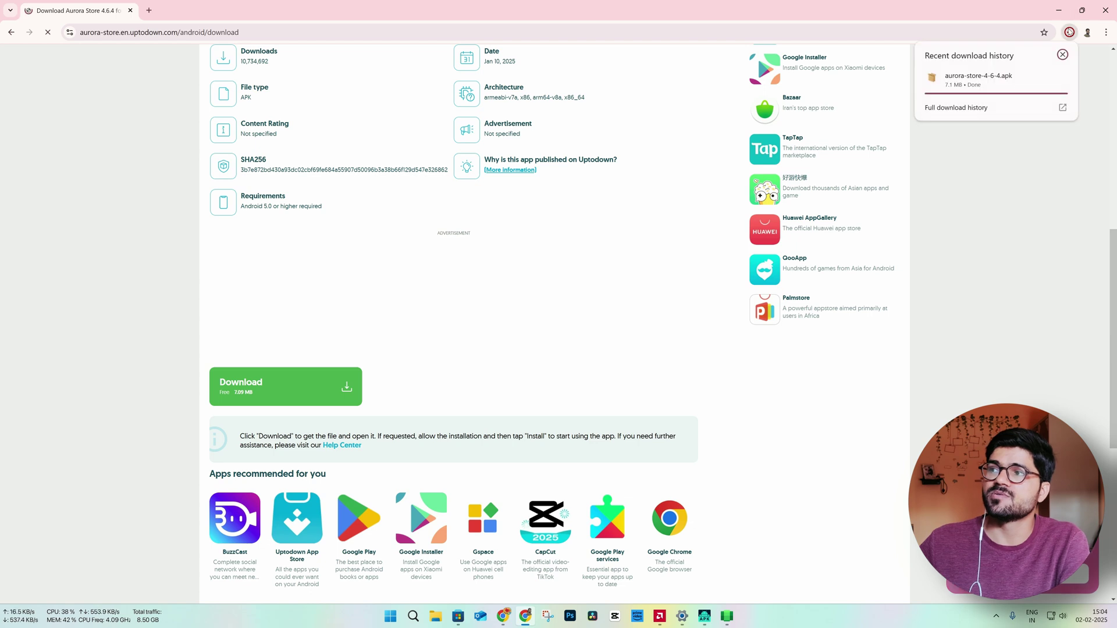
Step: Open the downloaded Aurora Store APK in the installer and turn on Developer mode in the Windows Subsystem for Android advanced settings
key(alt+Tab)
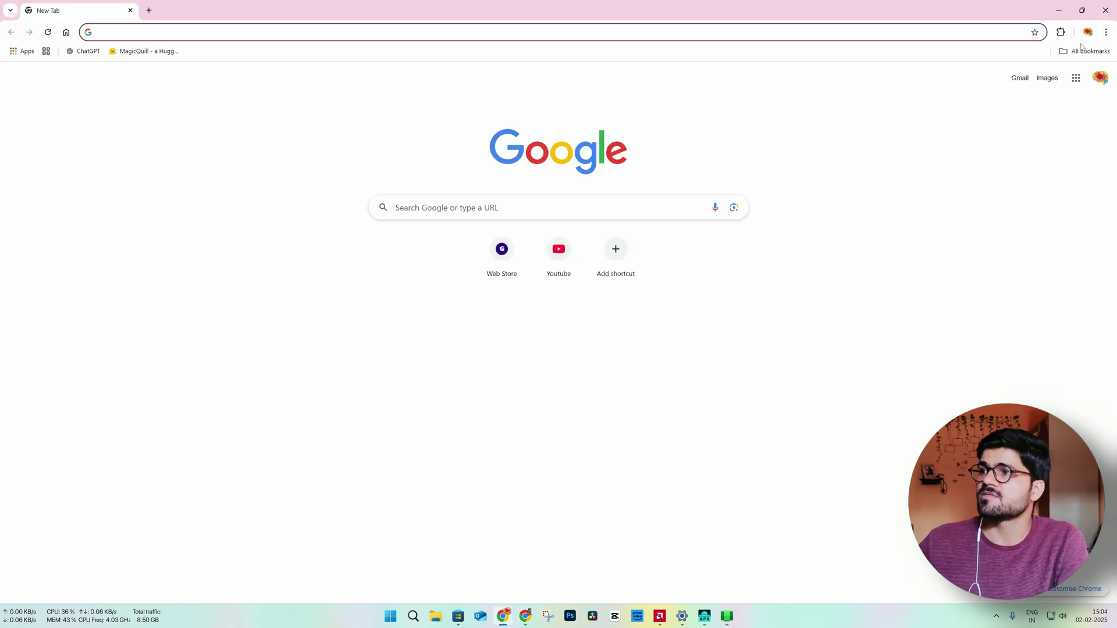
key(super+d)
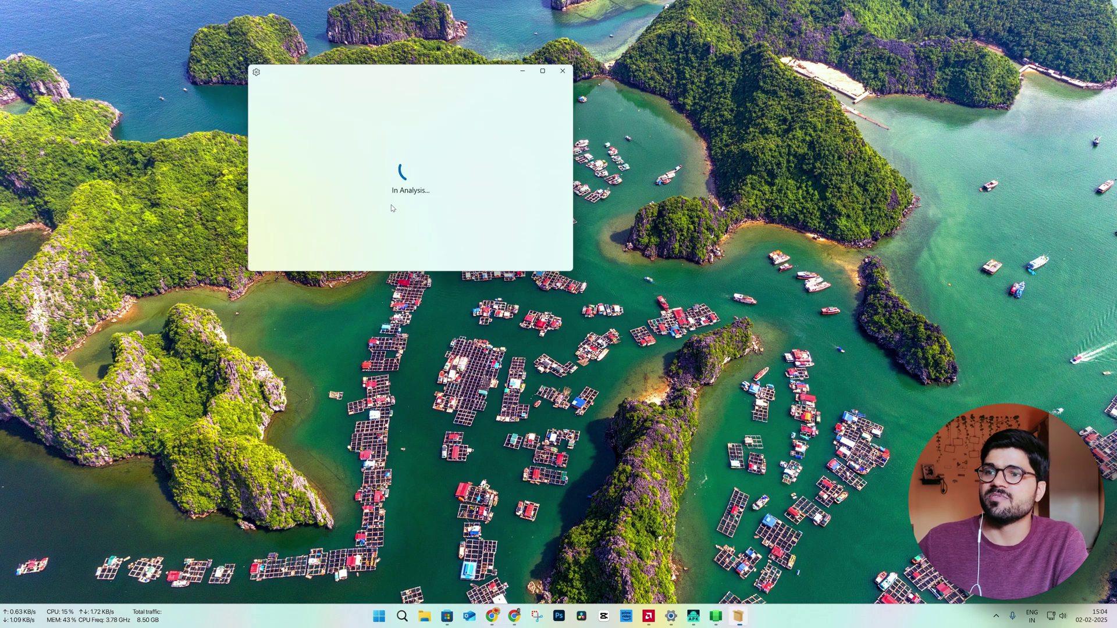
click(446, 209)
click(118, 115)
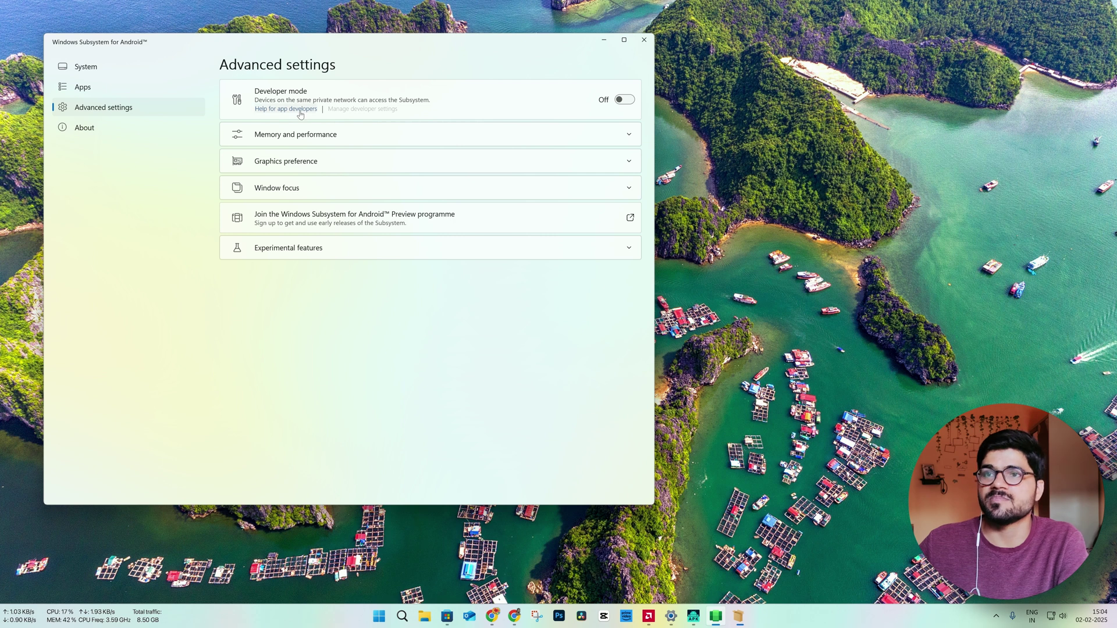
click(632, 101)
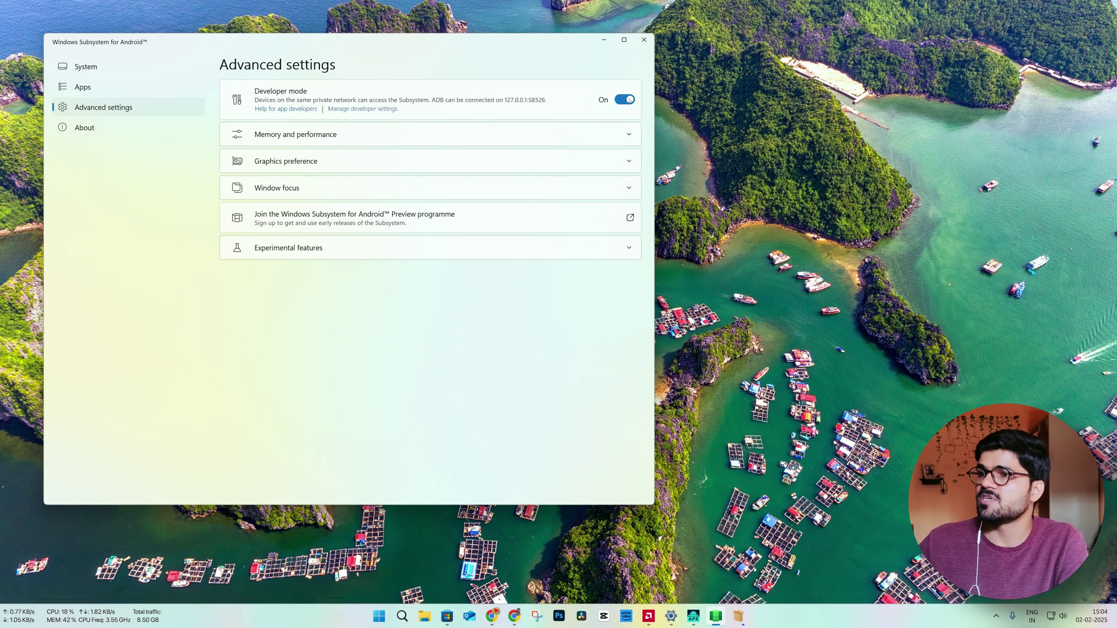
click(604, 40)
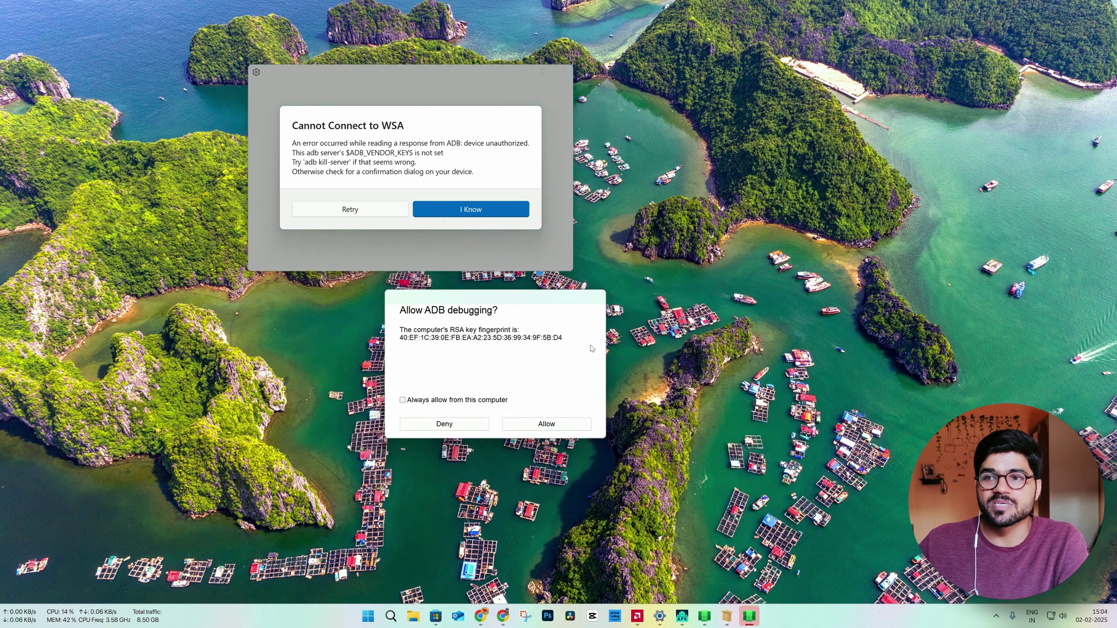
Step: Always allow ADB debugging from this computer, then retry the WSA connection and install Aurora Store
click(408, 402)
click(546, 424)
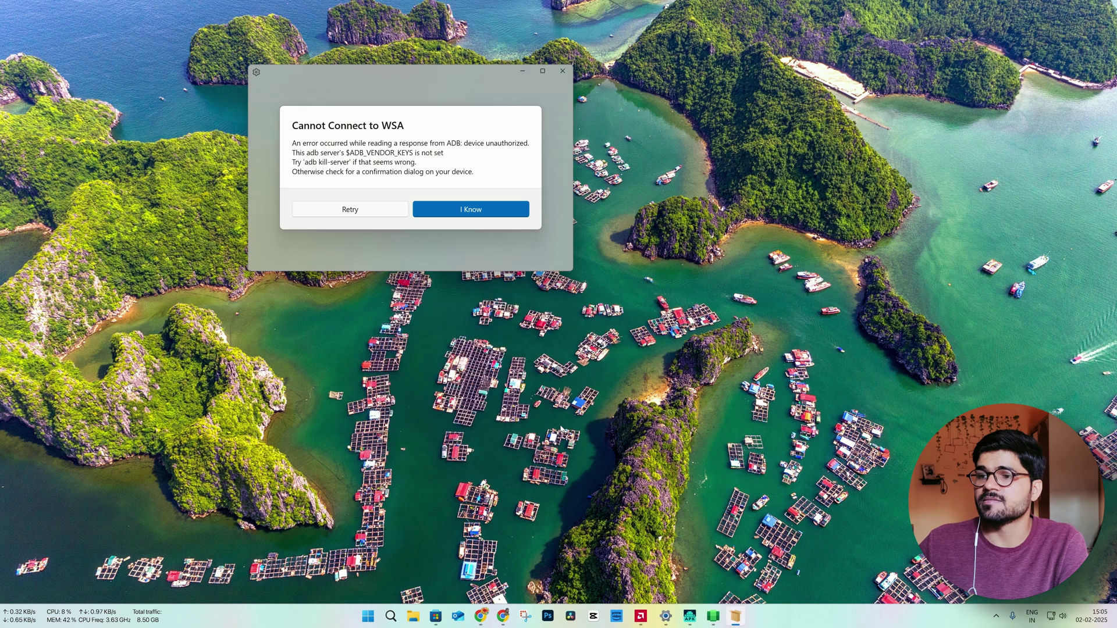
click(366, 211)
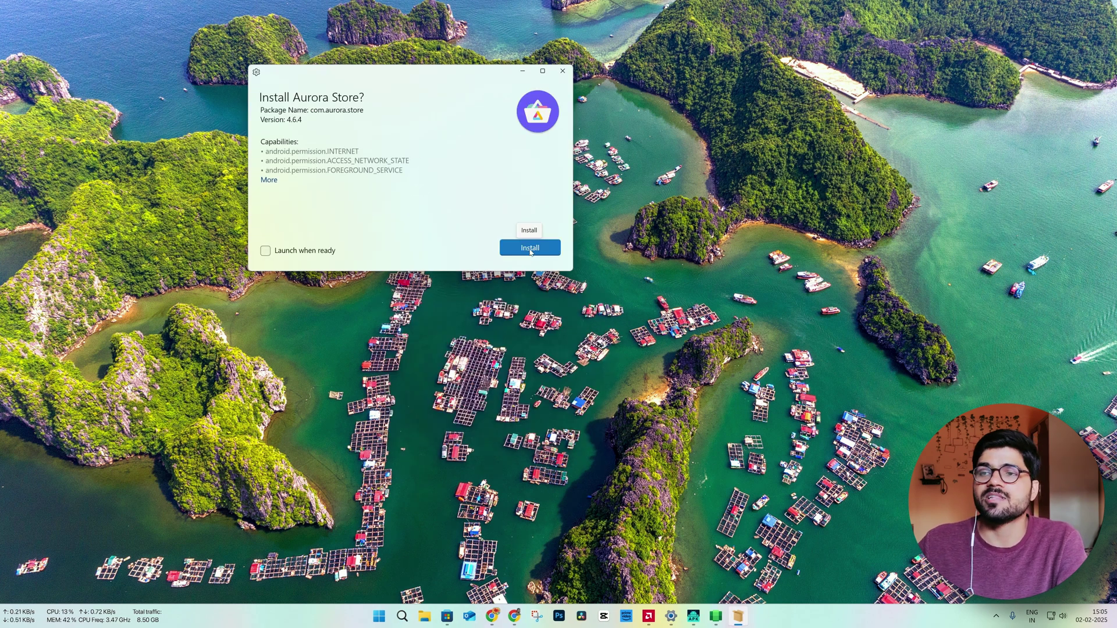
click(530, 248)
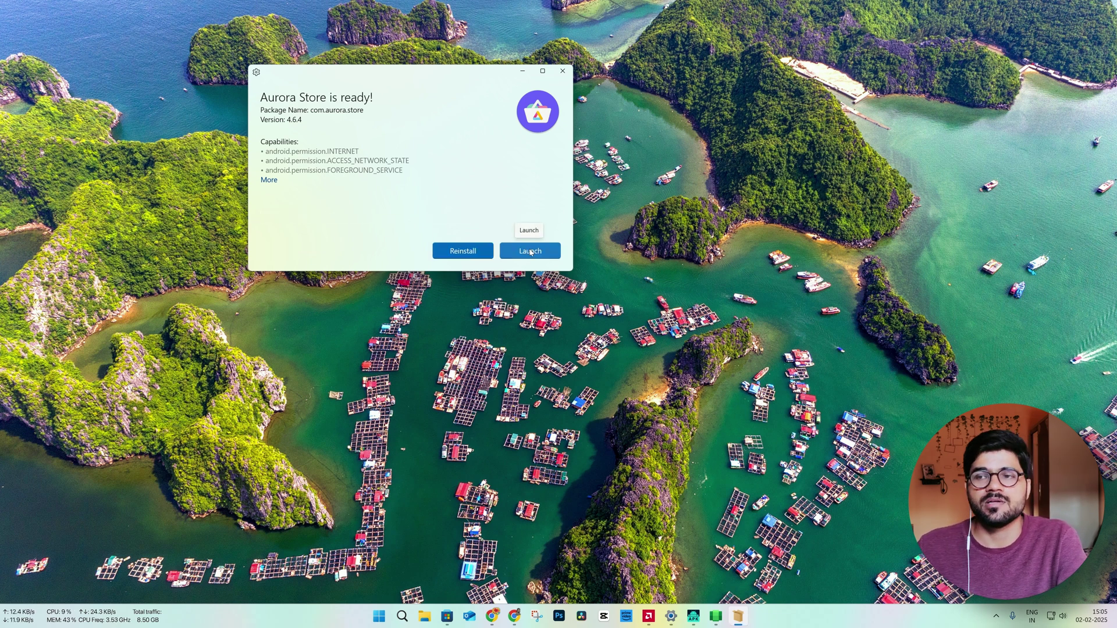
Step: Launch Aurora Store, minimize the installer, and continue from the welcome page to the permissions page
click(530, 251)
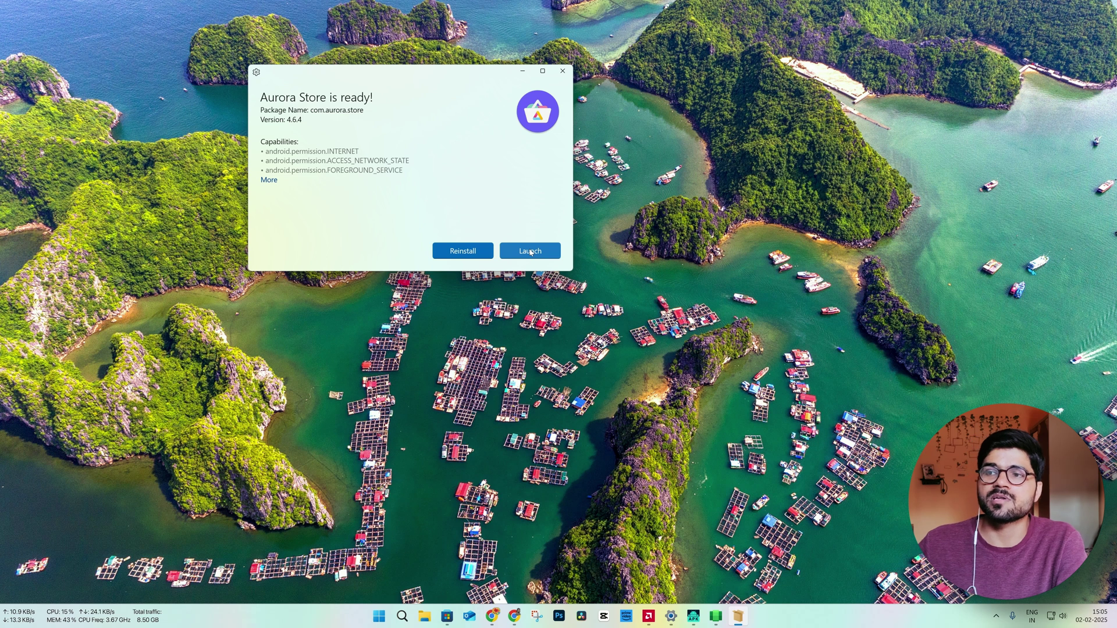
click(523, 71)
drag(579, 121, 503, 112)
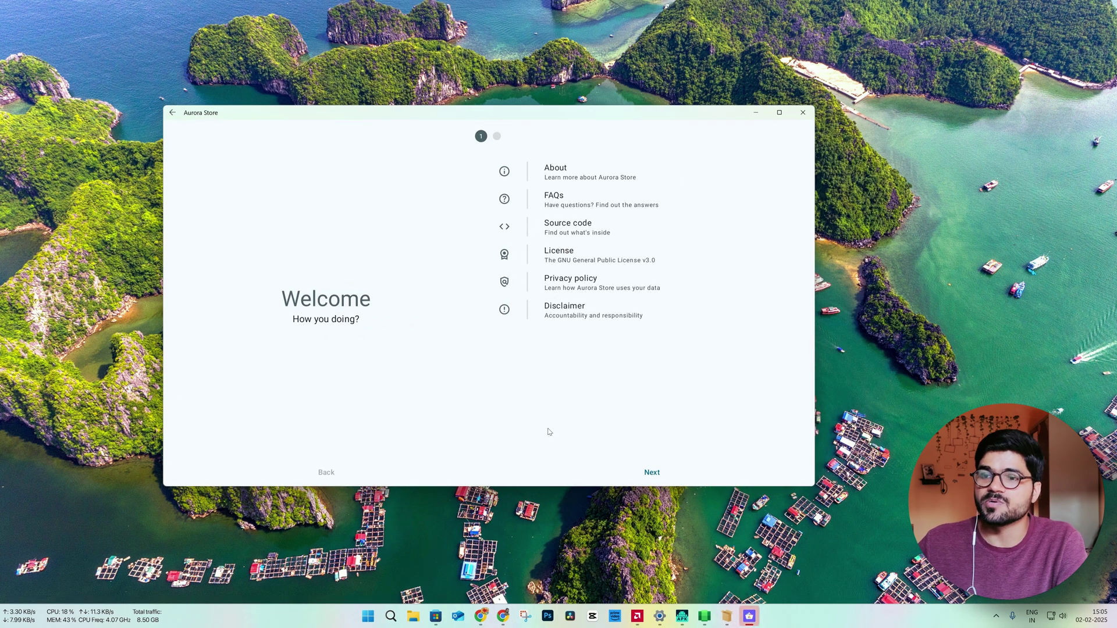
click(652, 464)
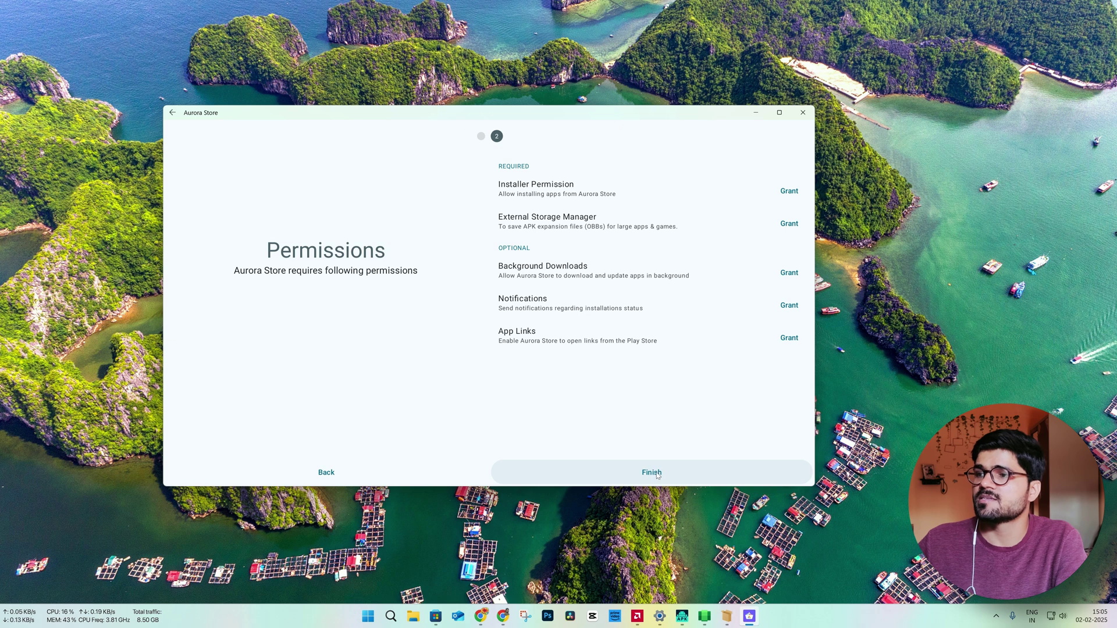
Step: Grant Aurora Store the required Installer Permission and External Storage Manager access
click(789, 191)
click(793, 300)
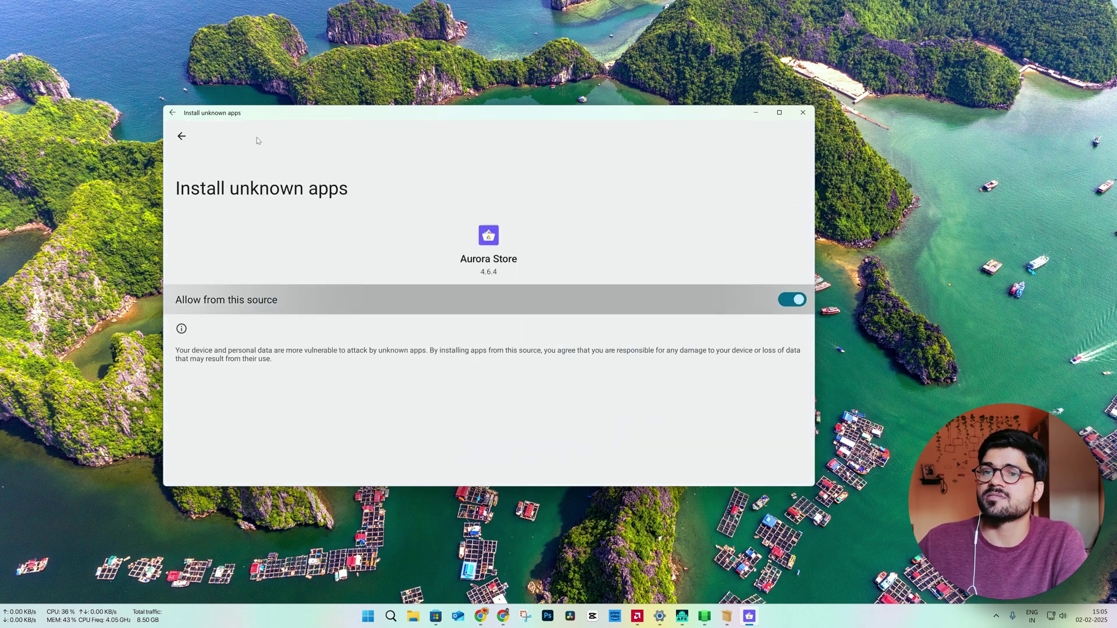
click(183, 137)
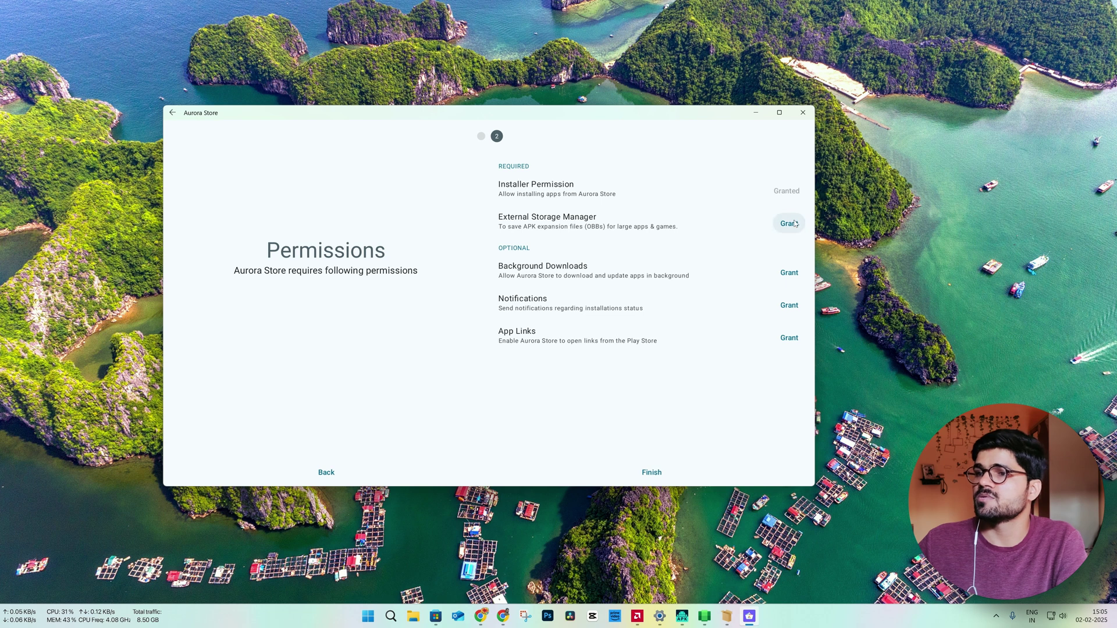
click(794, 223)
click(792, 300)
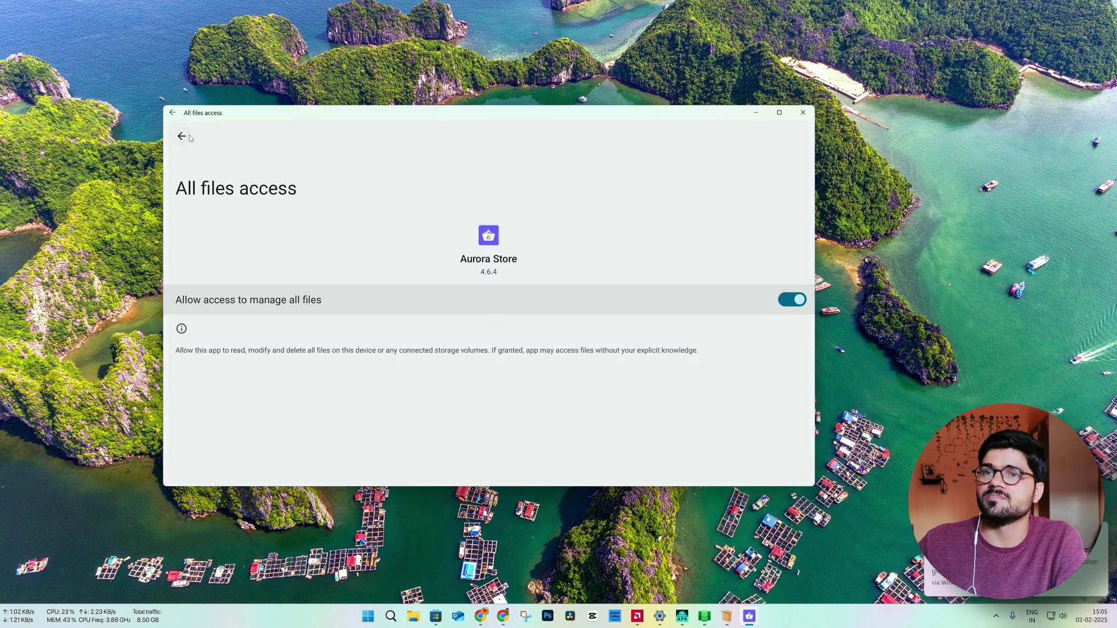
click(181, 136)
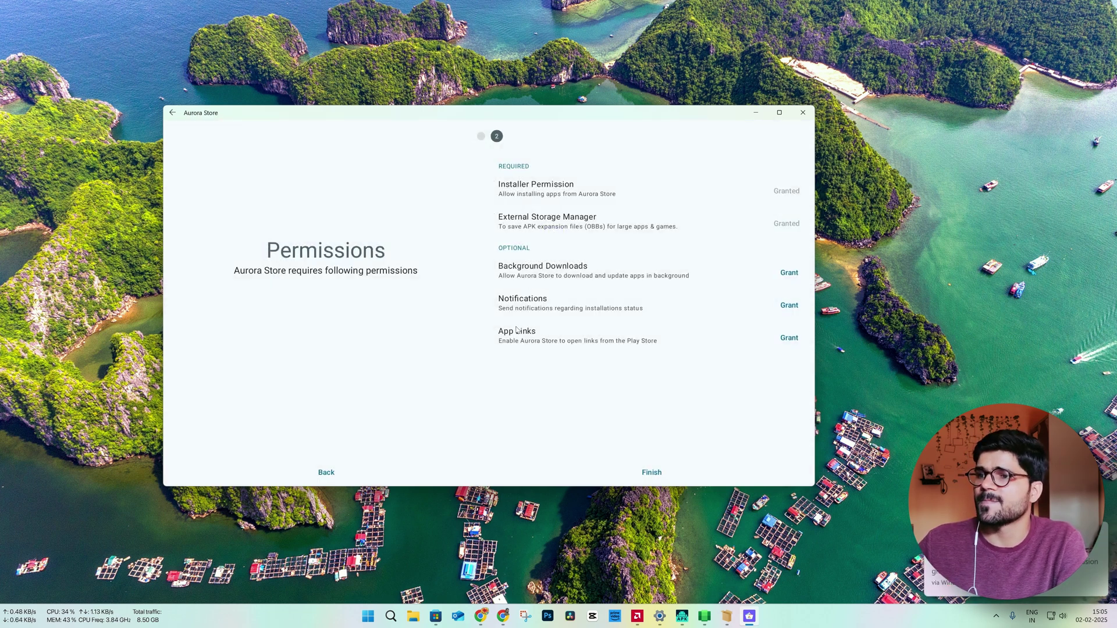
Step: Grant Aurora Store the optional Background Downloads, Notifications and App Links permissions
click(786, 273)
click(603, 335)
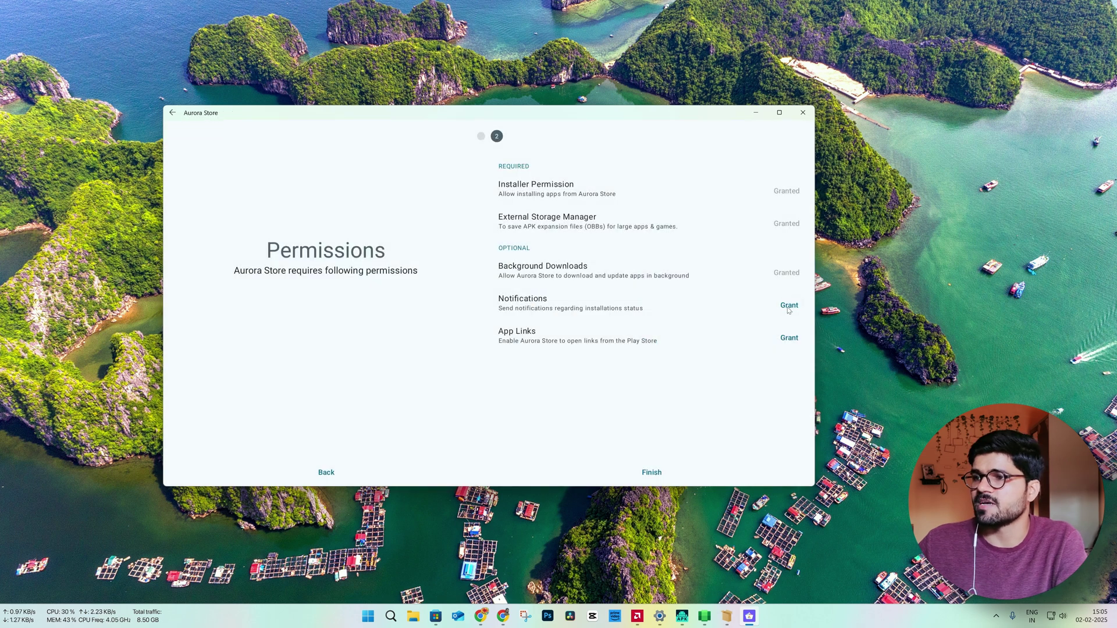
click(789, 306)
click(581, 309)
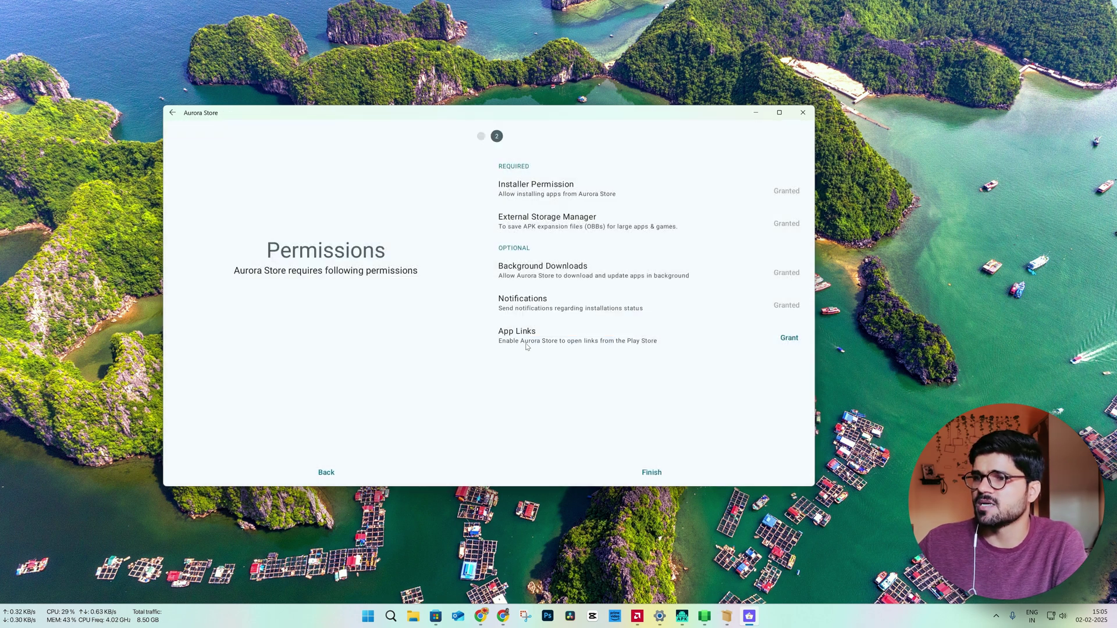
click(789, 338)
click(263, 425)
click(344, 241)
click(180, 136)
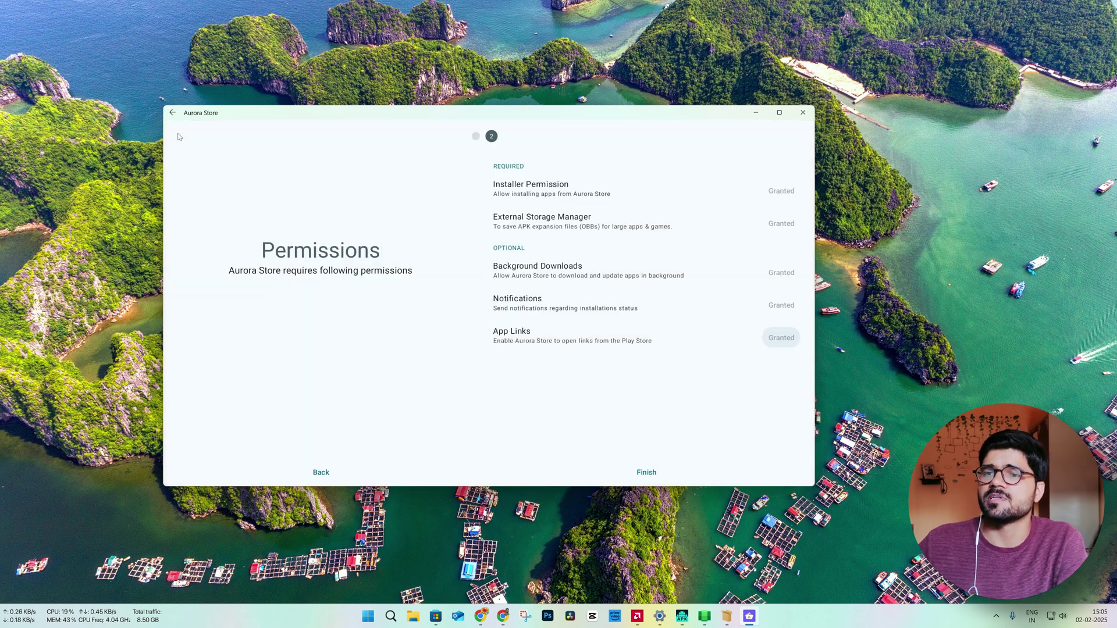
Step: Finish the Aurora Store setup and log in with the Anonymous option
click(648, 476)
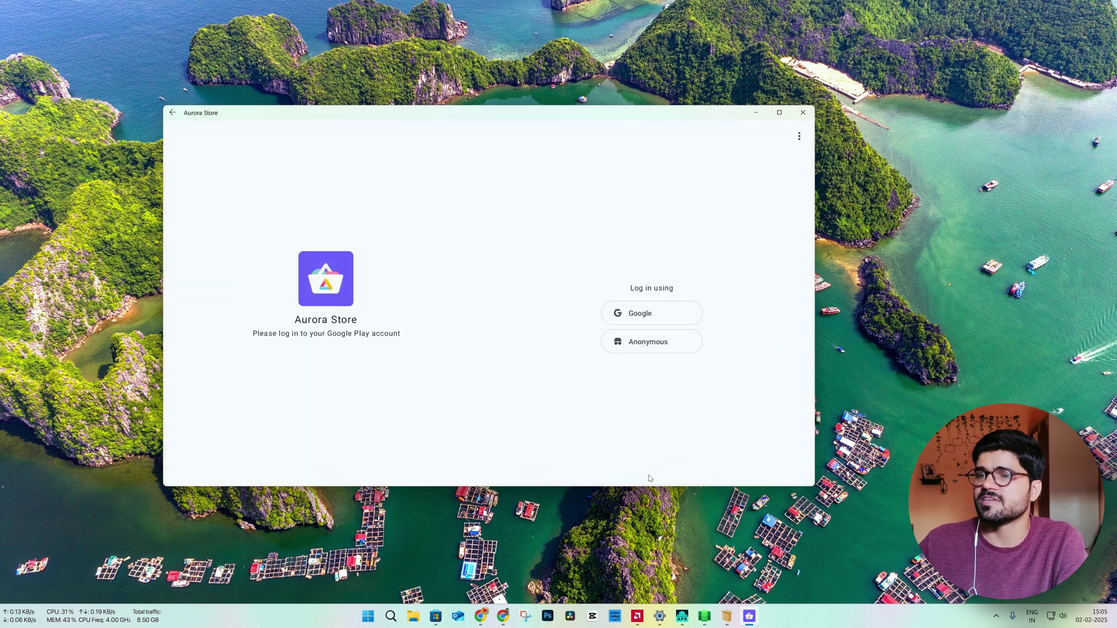
click(662, 344)
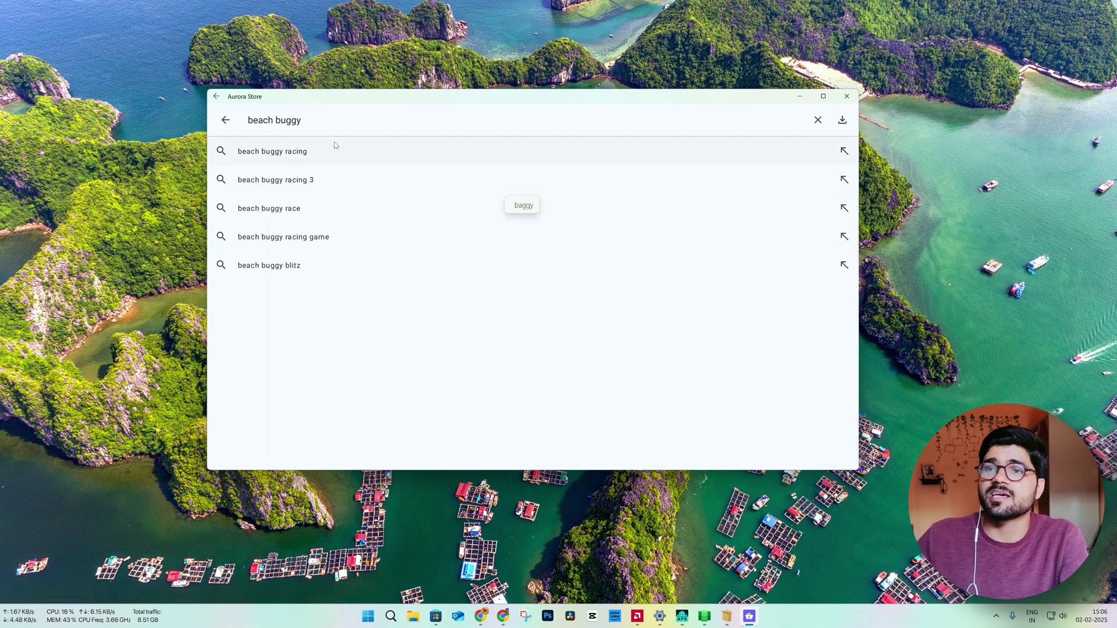
Step: Search Aurora Store for "beach buggy racing" and install Beach Buggy Racing, confirming the package installer
click(335, 146)
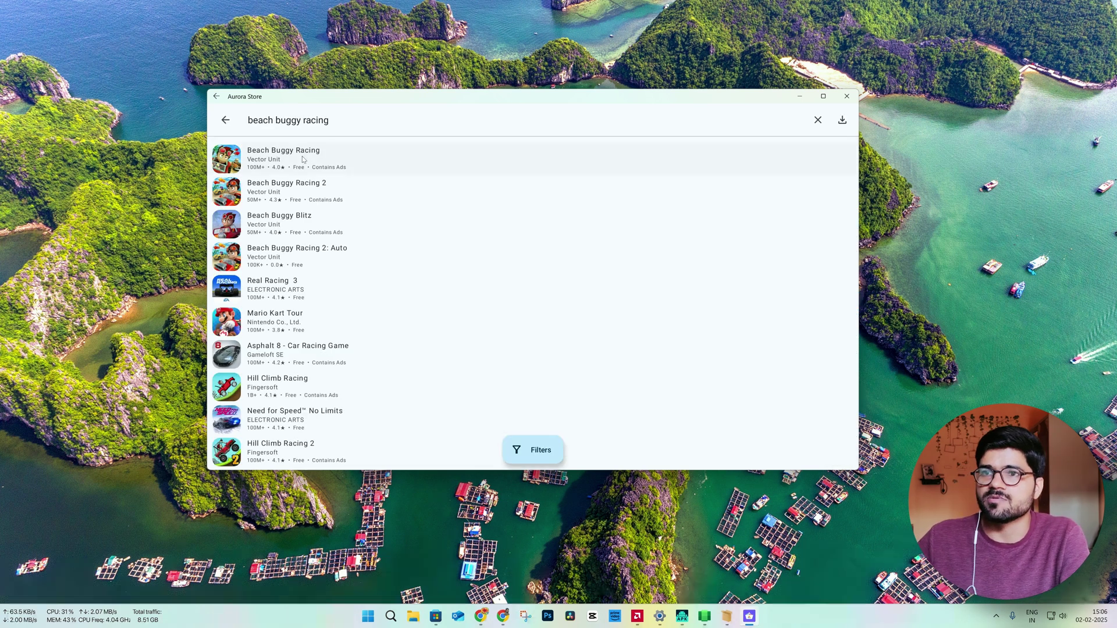
click(302, 156)
click(695, 202)
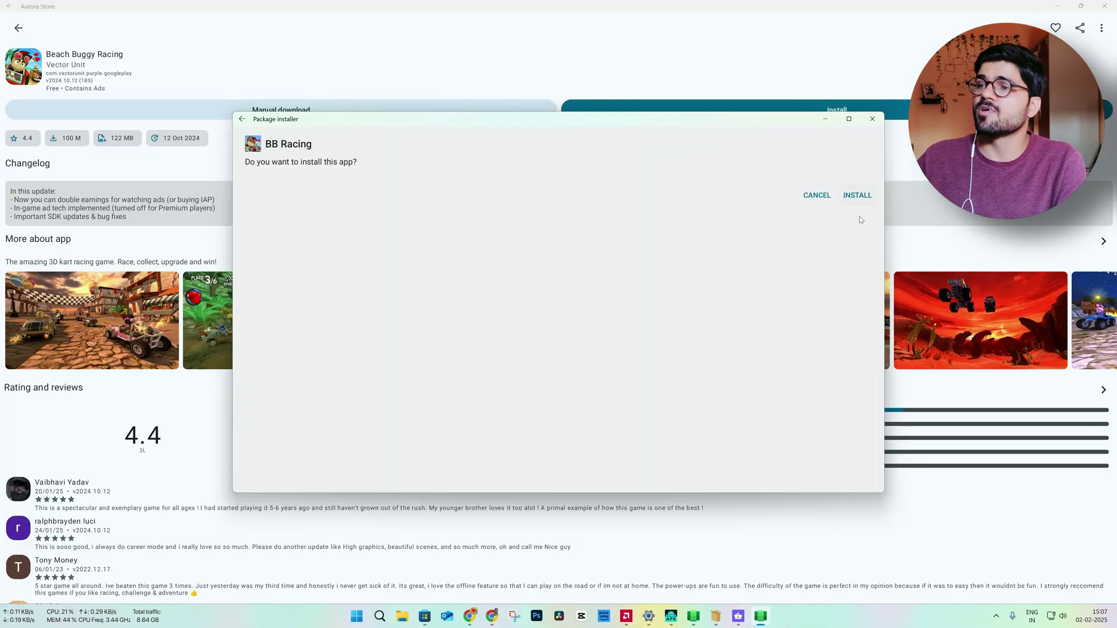
click(857, 195)
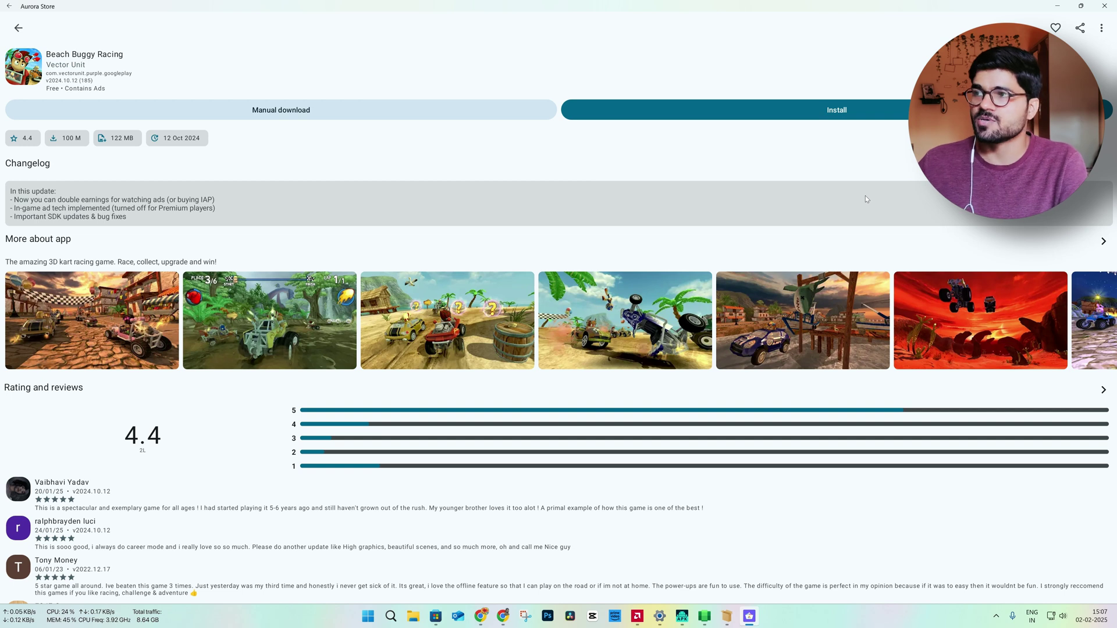
Step: Minimize and restore Aurora Store, and bring the APK installer window to the front
click(1063, 4)
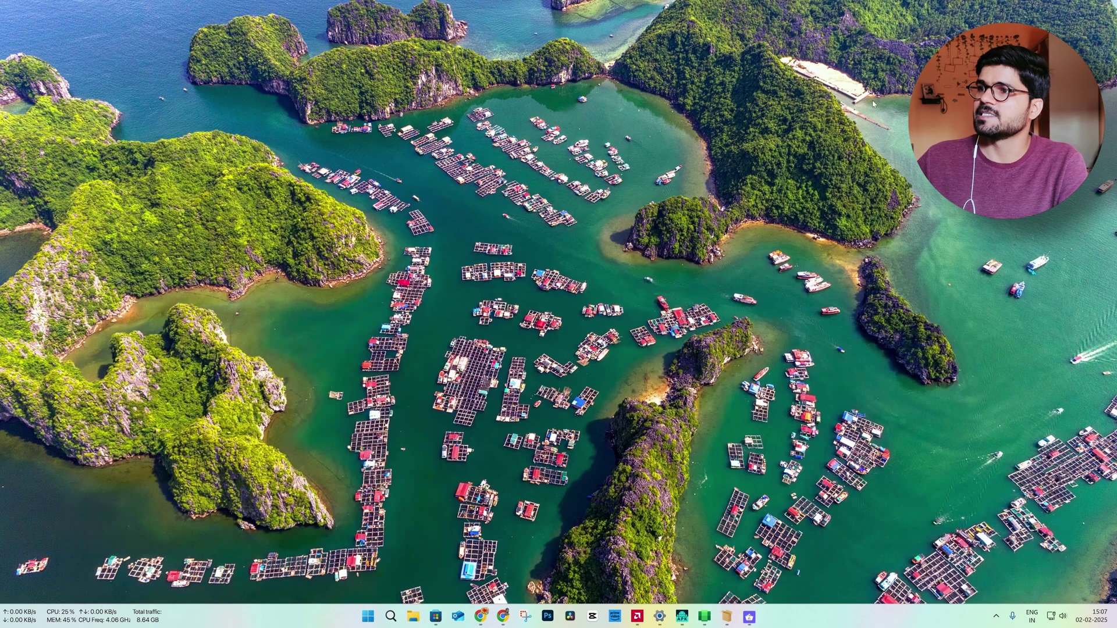
click(750, 618)
click(728, 620)
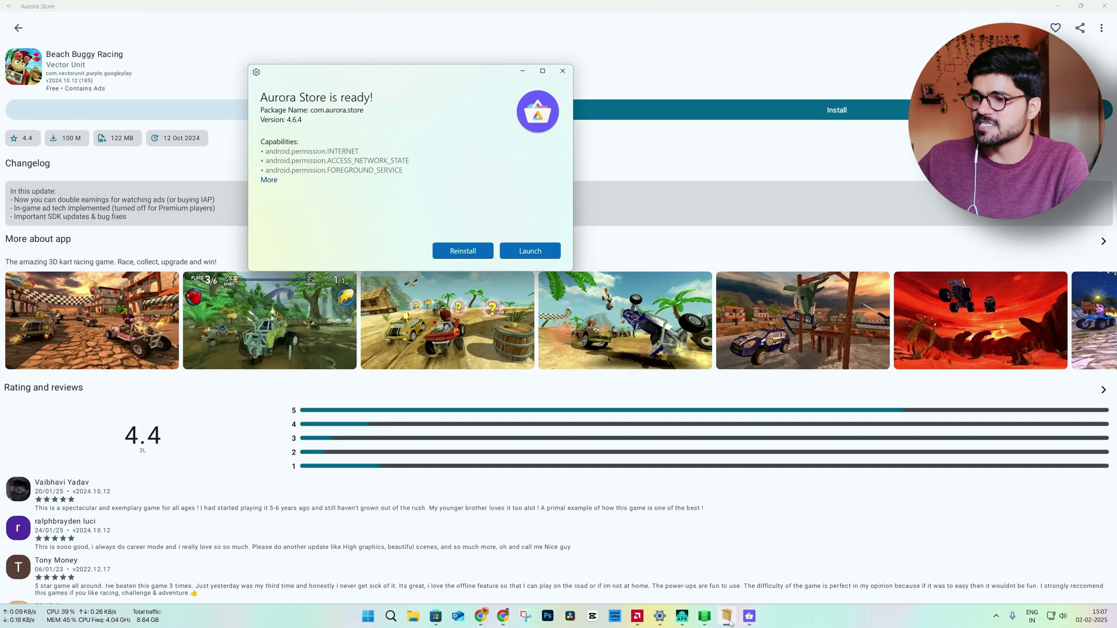
Step: Close the APK installer window and return to the Beach Buggy Racing page in Aurora Store
click(568, 71)
mouse_move(727, 624)
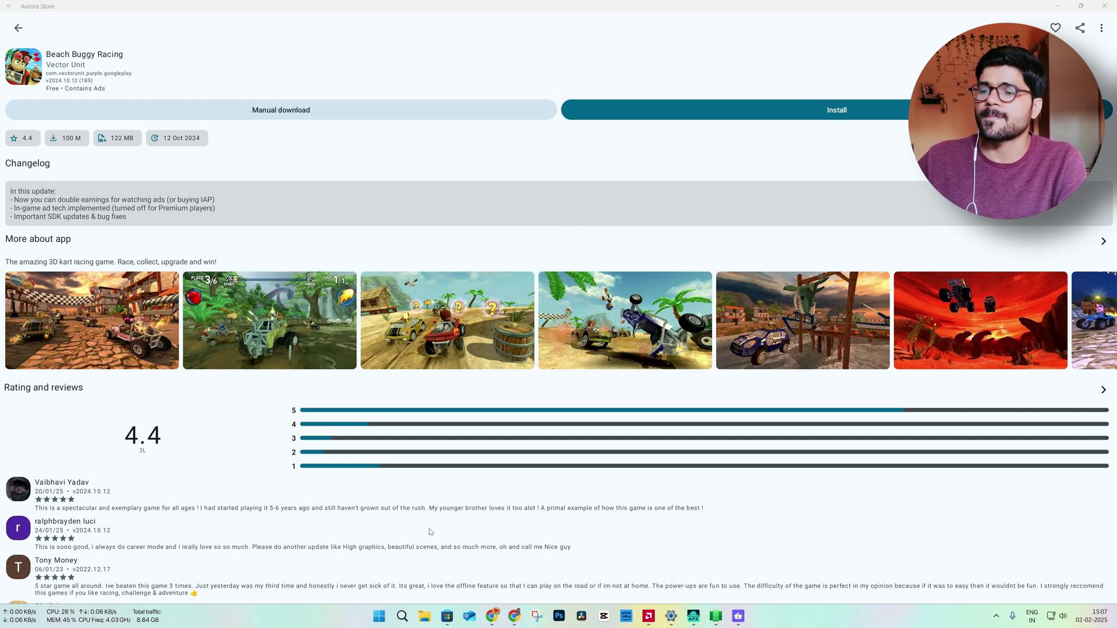
click(379, 616)
click(873, 139)
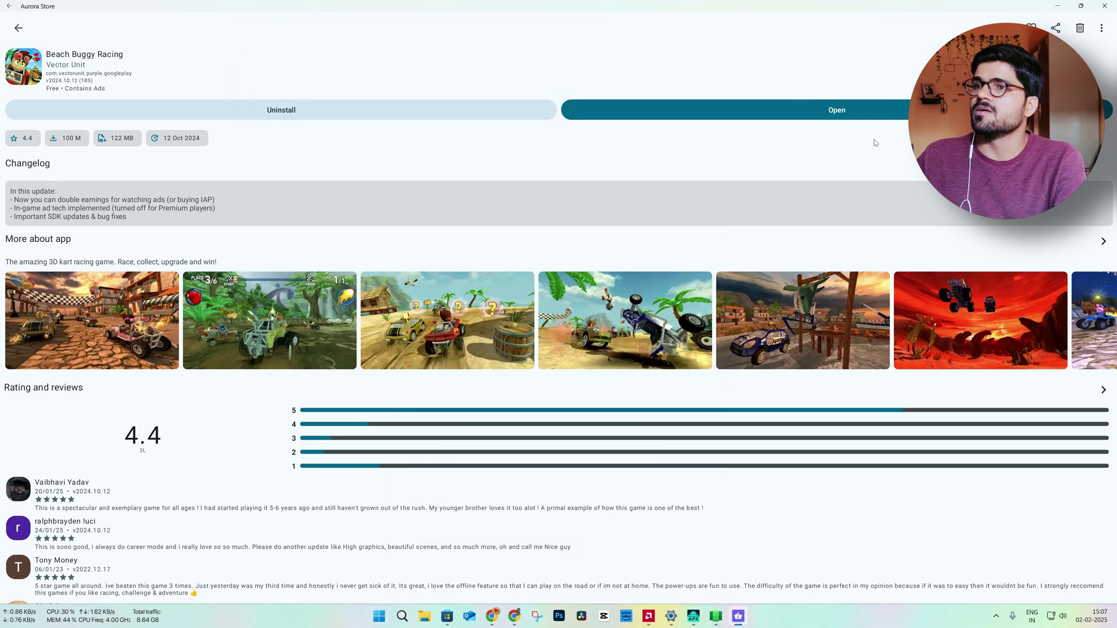
Step: Leave the Beach Buggy Racing page, search Aurora Store for "microsoft launcher", and install Microsoft Launcher
click(17, 28)
click(18, 28)
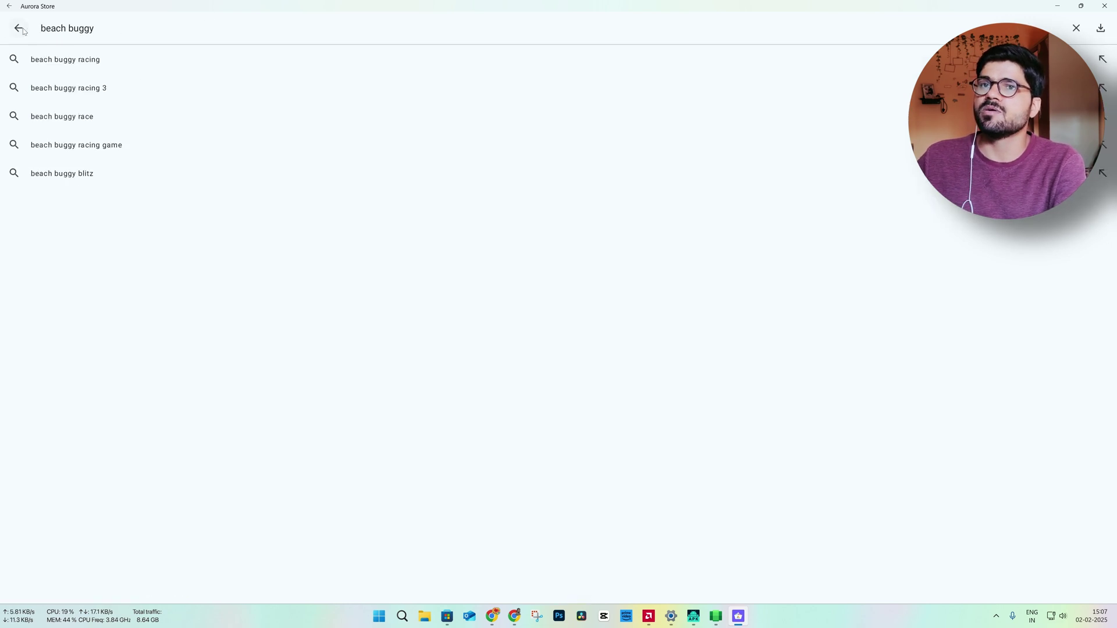
click(18, 28)
click(64, 114)
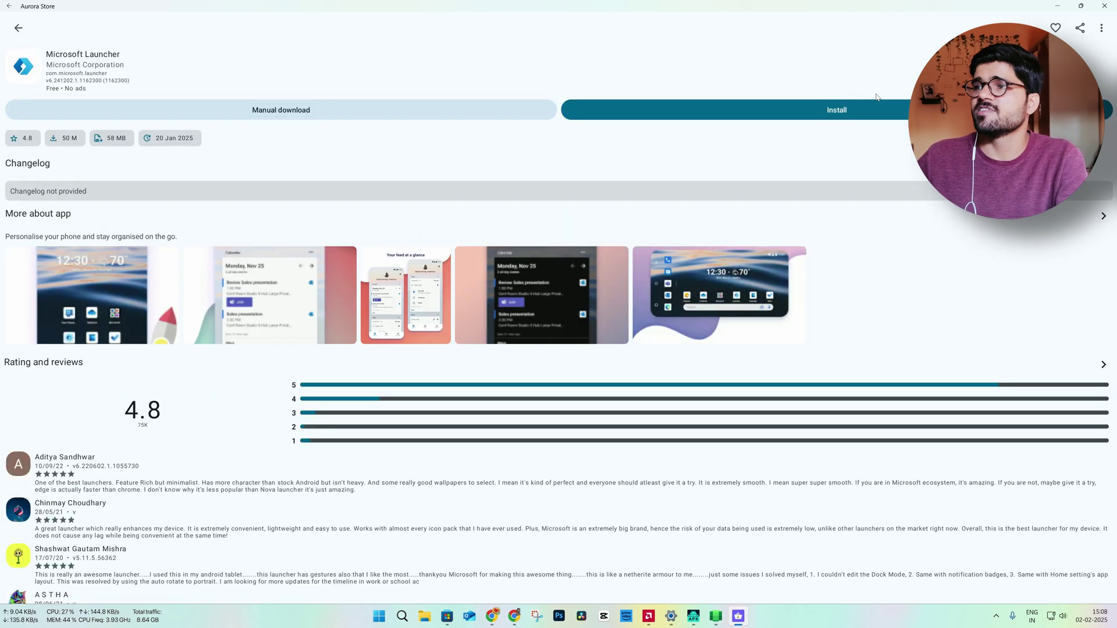
click(837, 110)
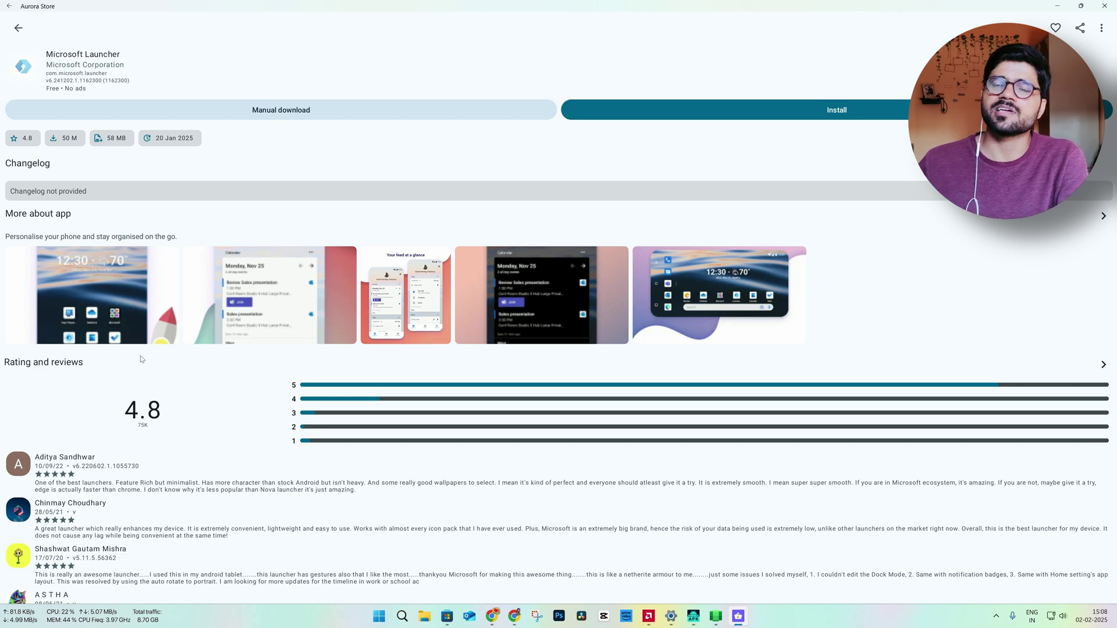
click(919, 234)
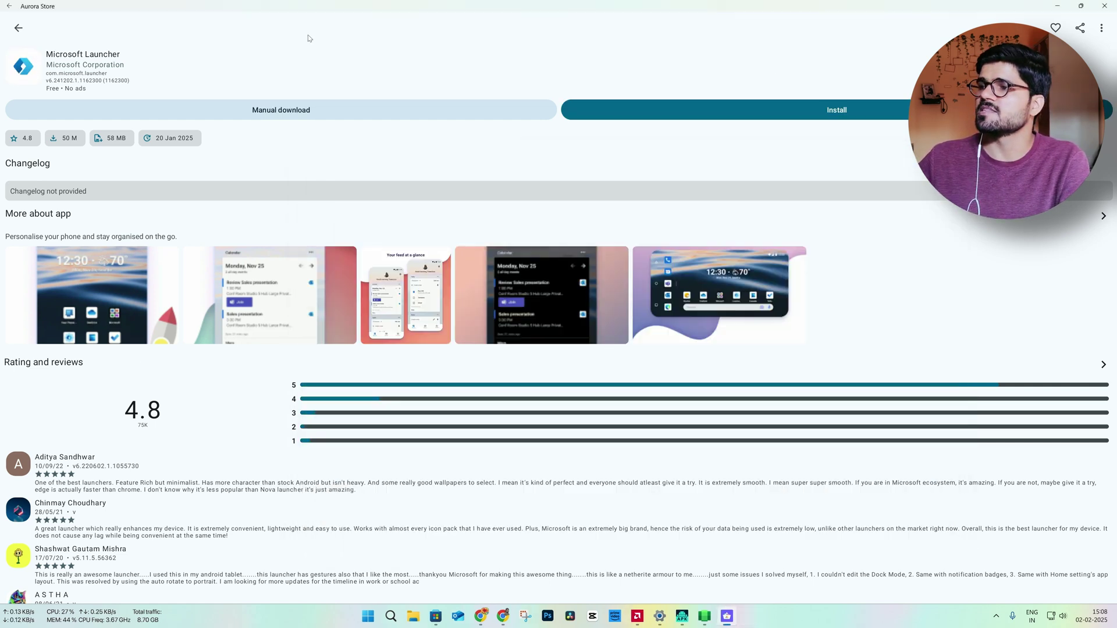
Step: Reopen the Microsoft Launcher page from the search results, launch the app, and agree to its Privacy Notice
click(18, 29)
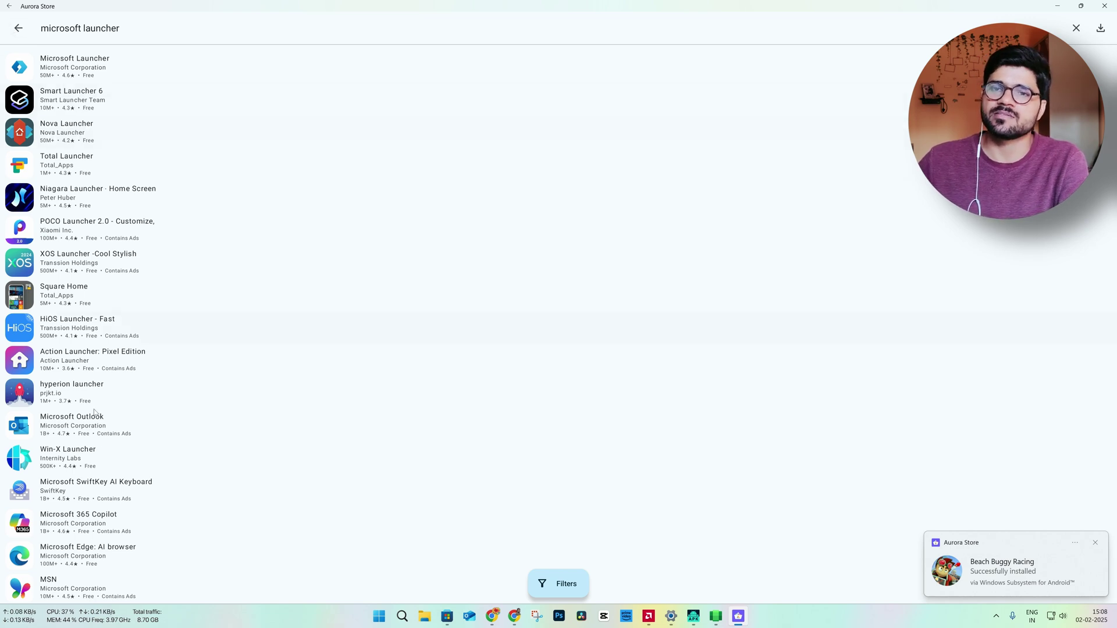
click(74, 69)
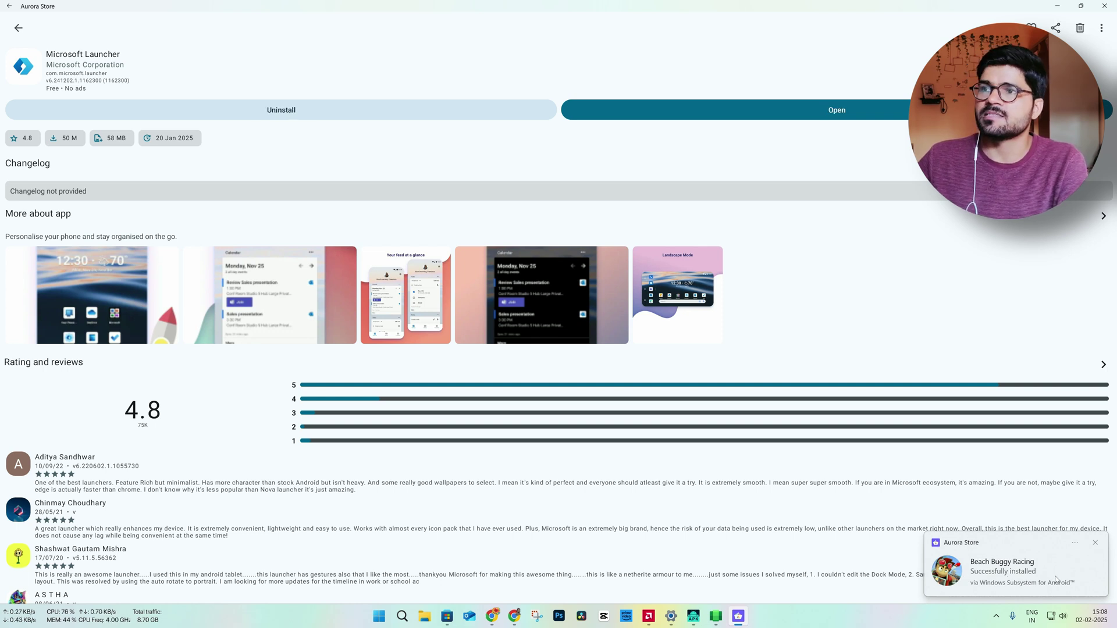
click(778, 104)
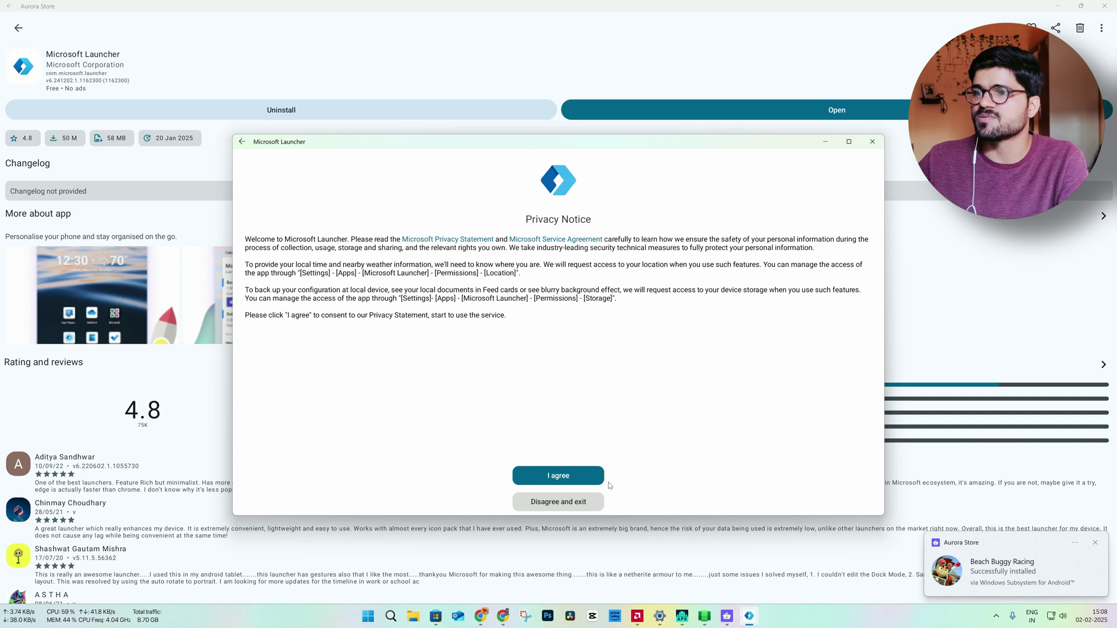
click(547, 473)
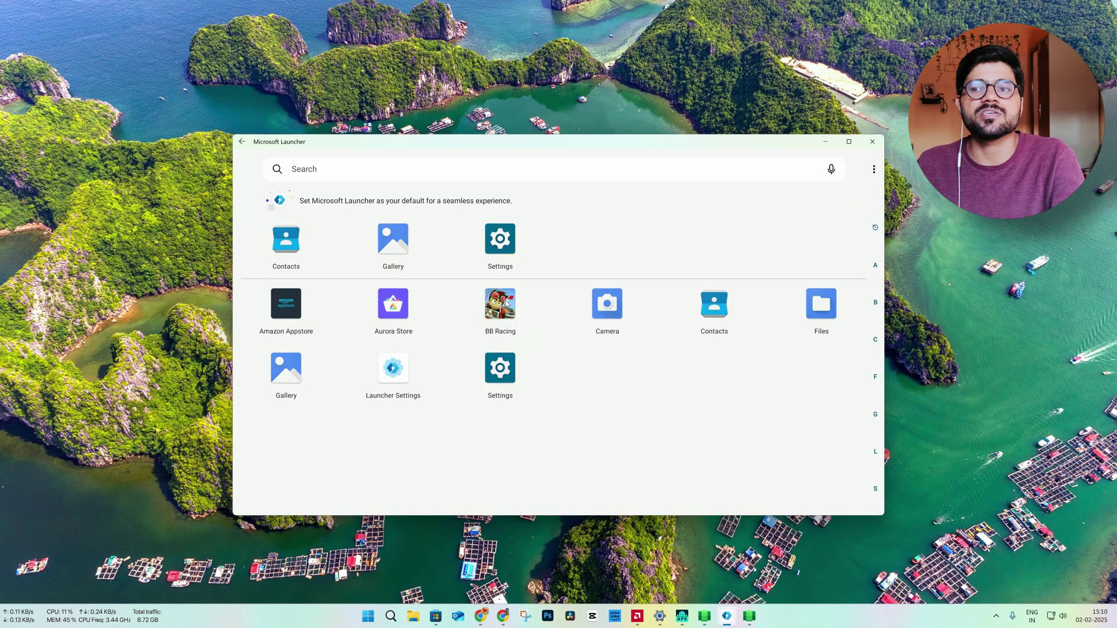
Step: Launch BB Racing and Aurora Store from Microsoft Launcher, and bring the launcher window back to the front
click(505, 302)
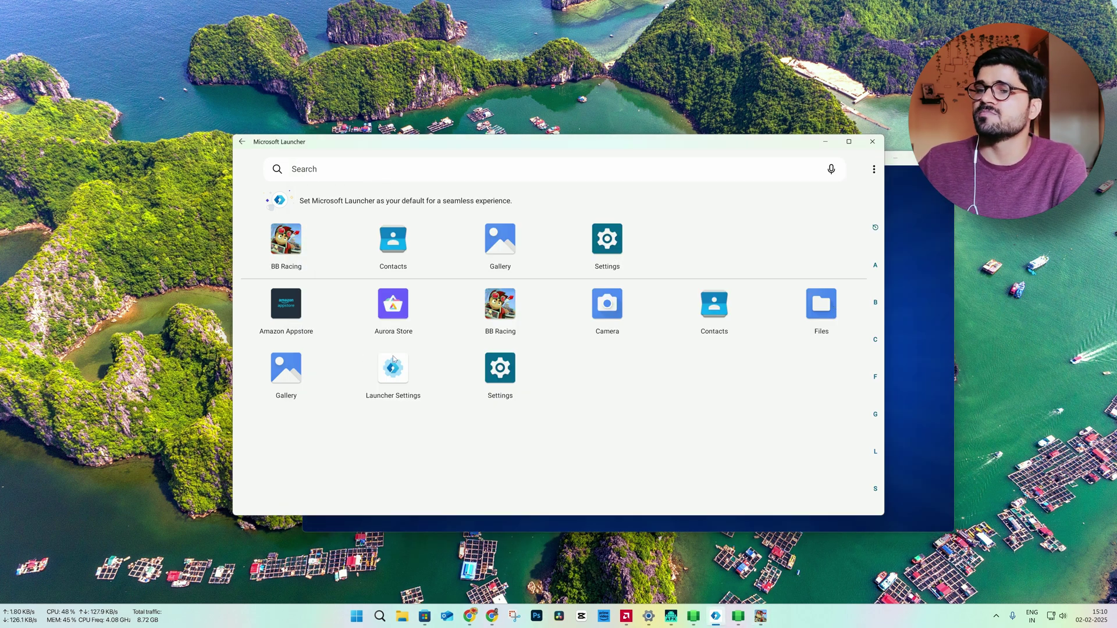
click(402, 318)
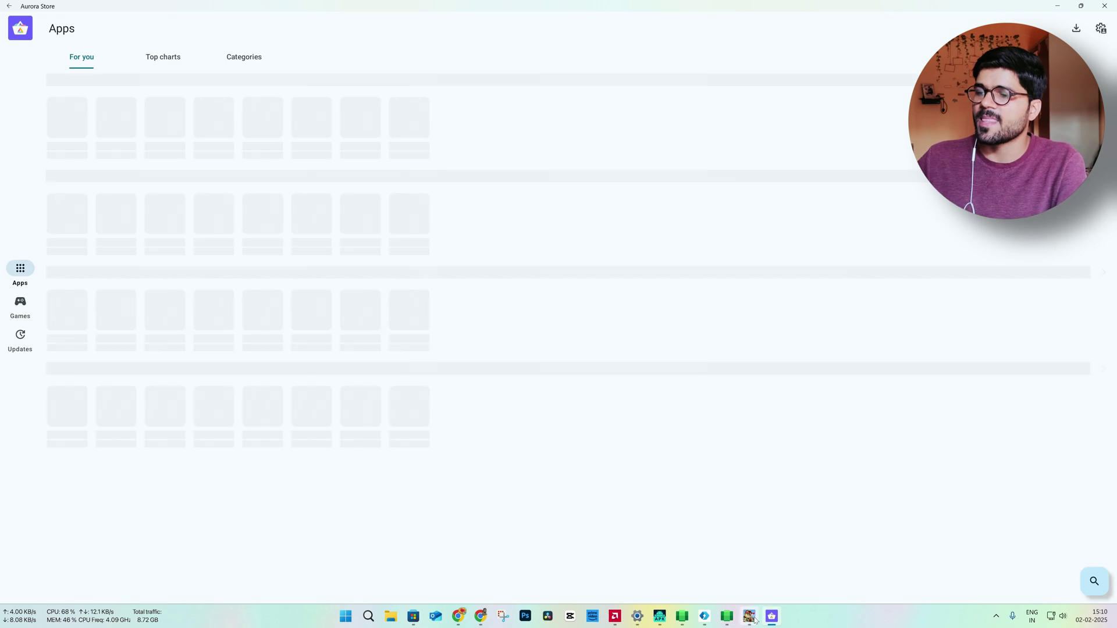
mouse_move(754, 620)
click(705, 616)
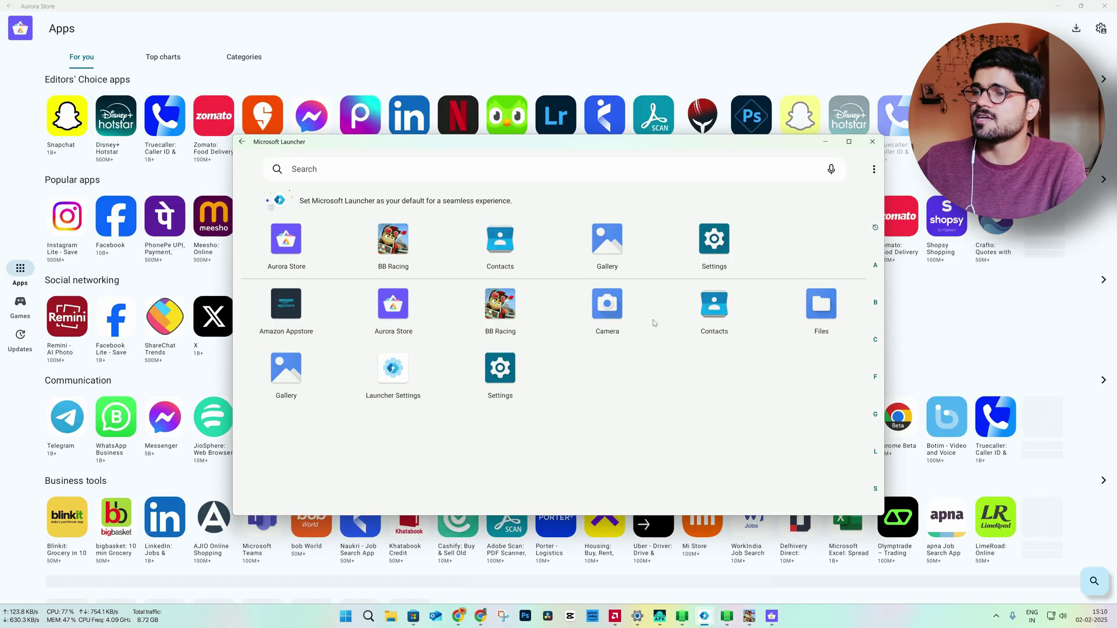
Step: View the recently added Android apps in the Windows Start menu, and mute the system sound
click(352, 619)
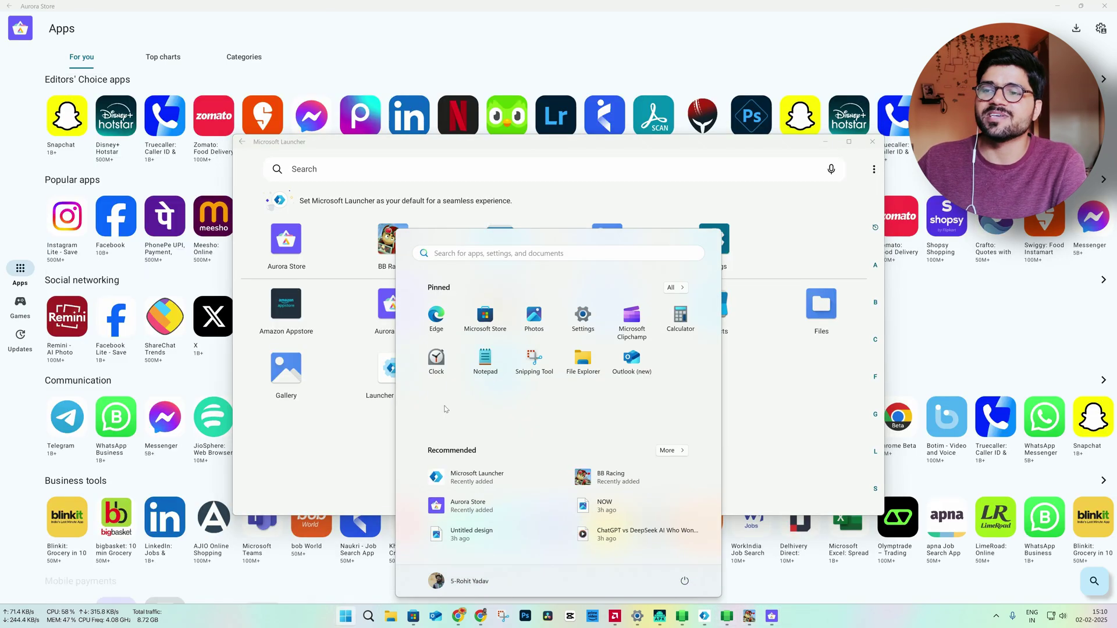
click(1056, 616)
click(966, 557)
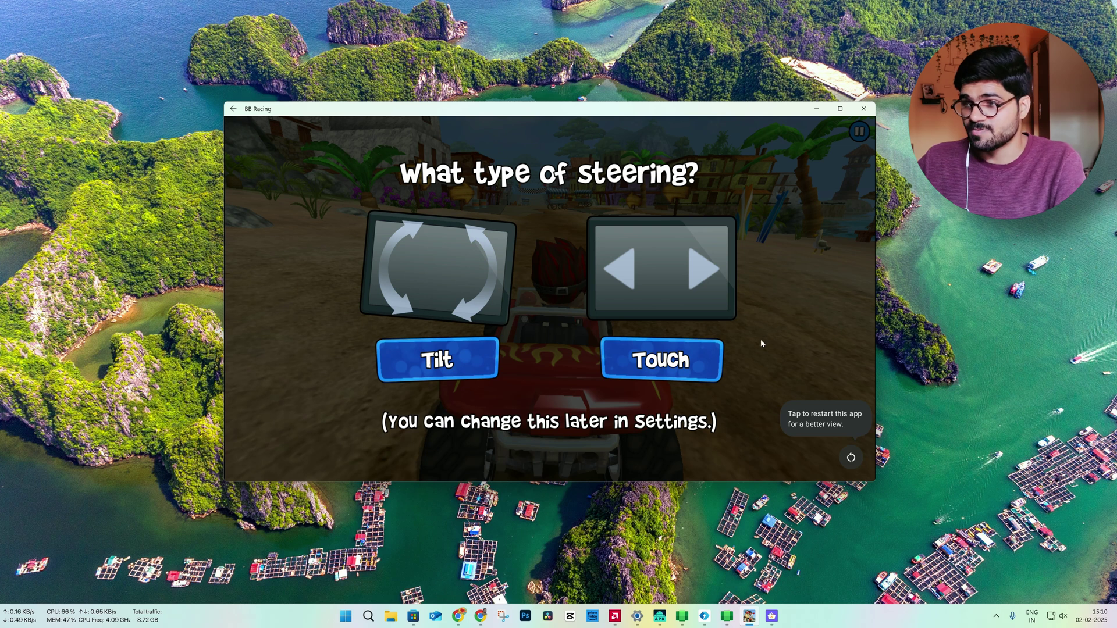
Step: Choose Touch steering in the windowed BB Racing game and advance through the introductory tutorial messages
click(661, 363)
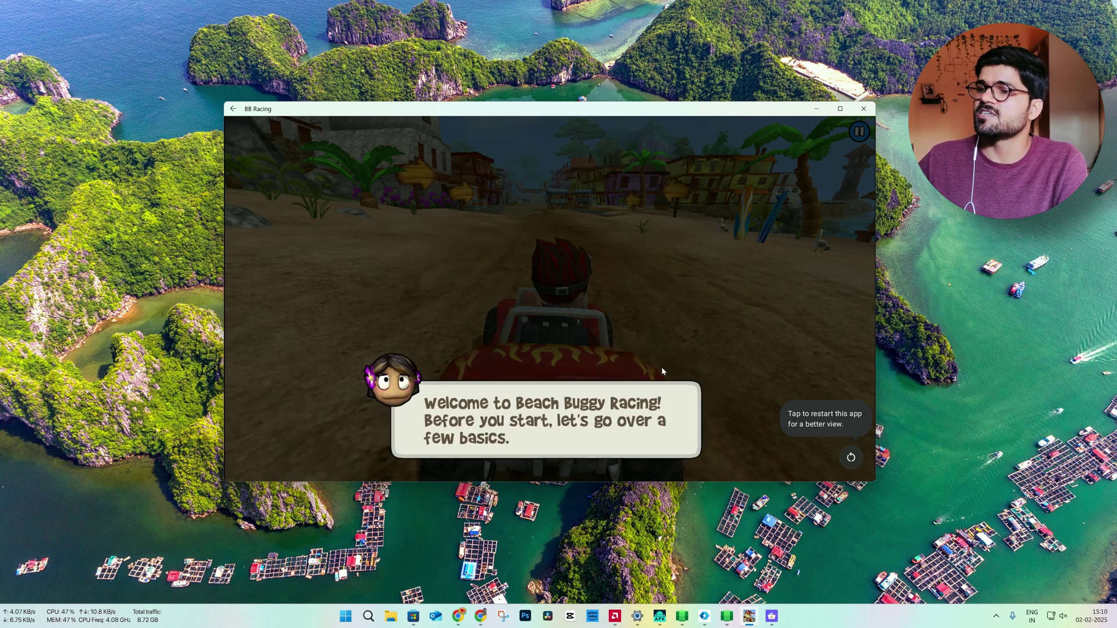
click(704, 458)
click(703, 459)
click(703, 458)
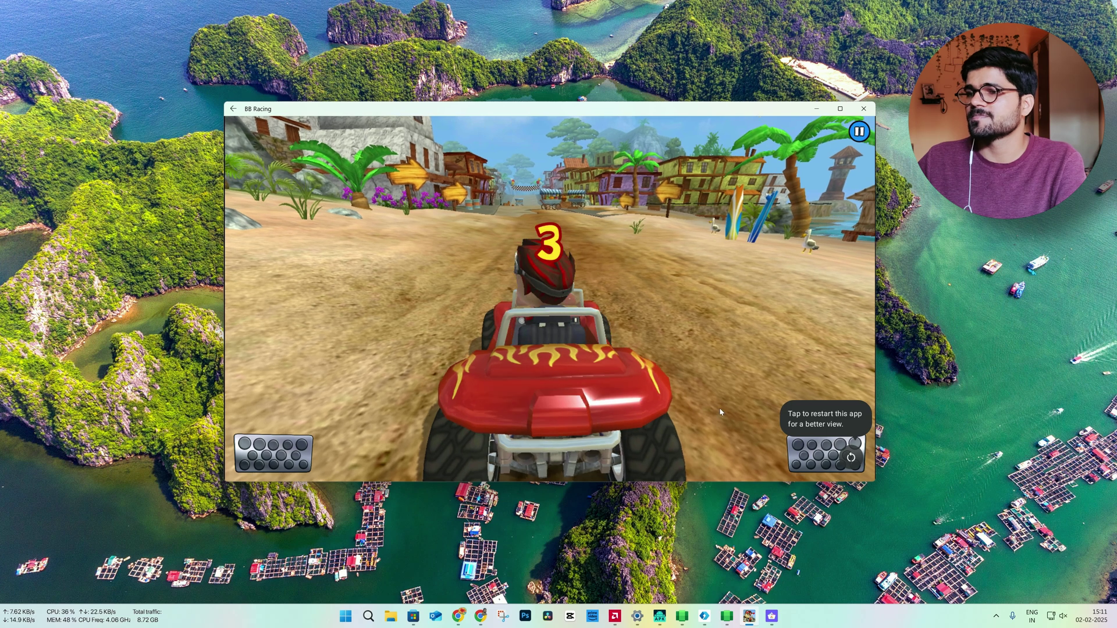
Step: Maximize BB Racing, start playing with Touch steering, and advance through the tutorial messages
click(840, 109)
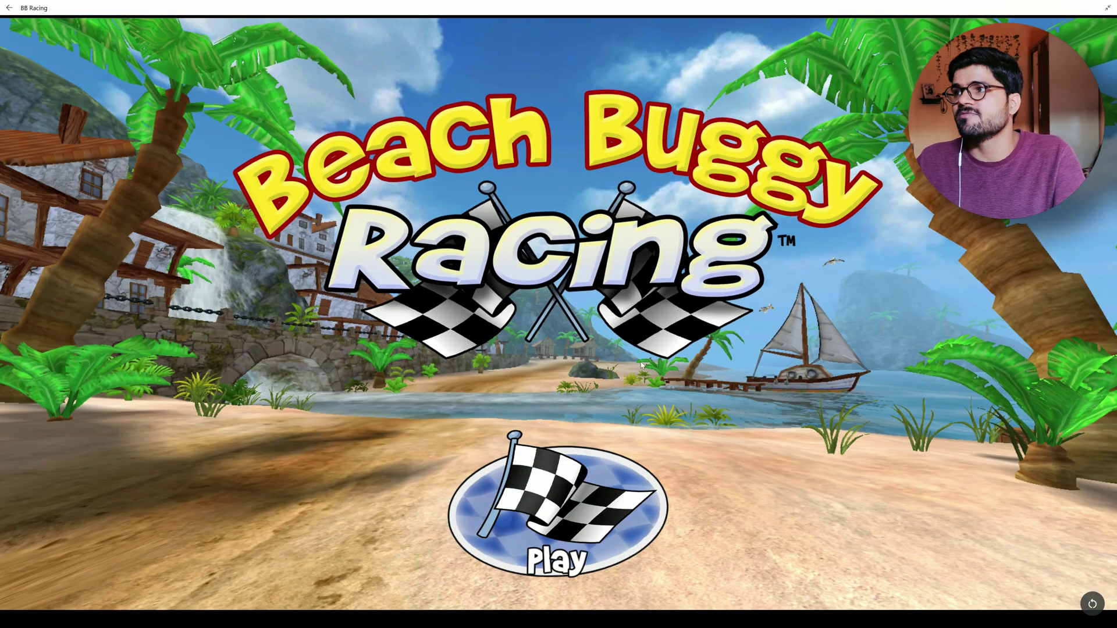
click(558, 502)
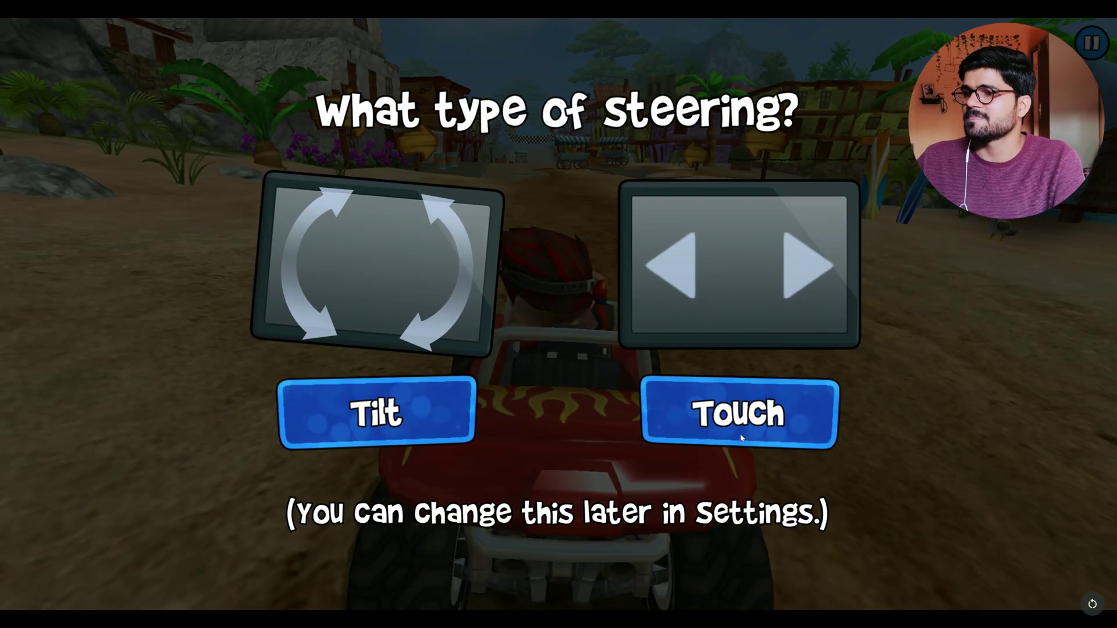
click(742, 416)
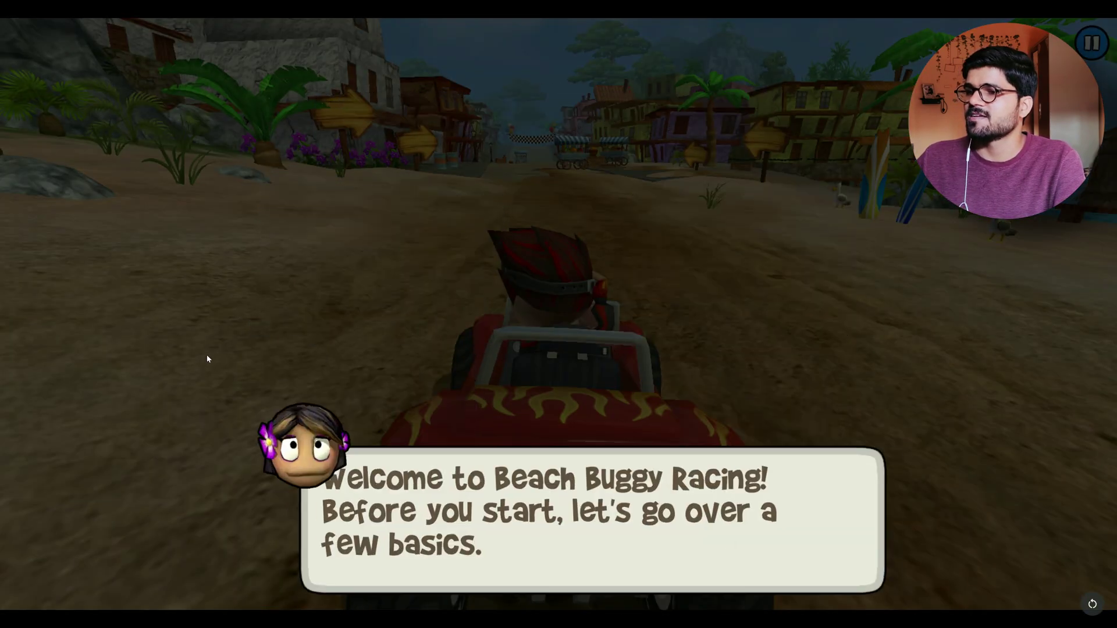
click(785, 567)
click(785, 566)
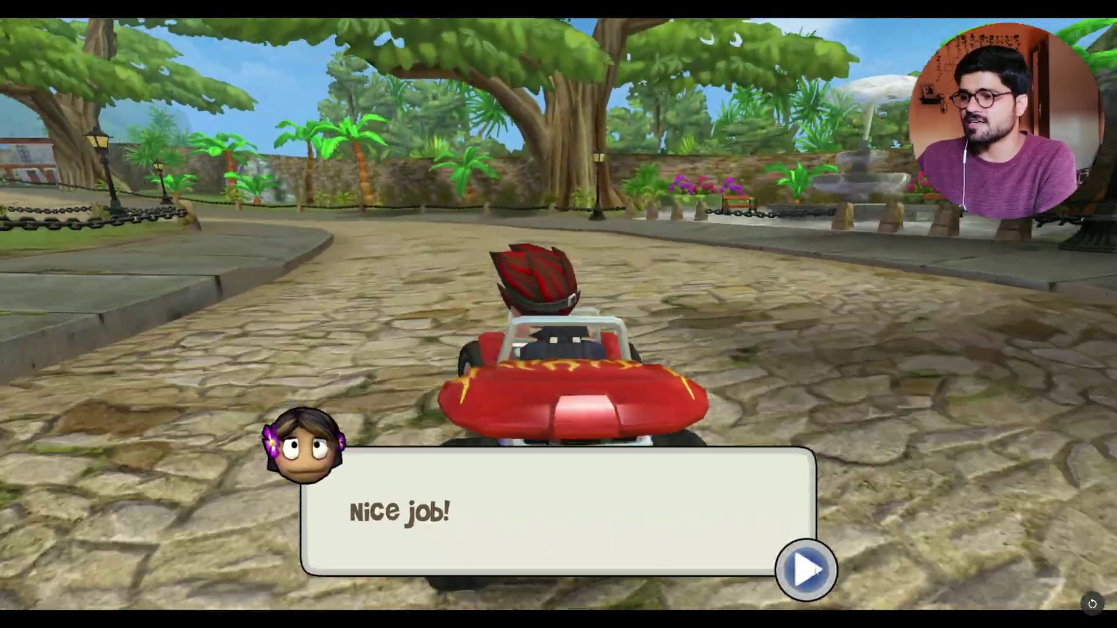
click(814, 570)
click(814, 570)
click(813, 569)
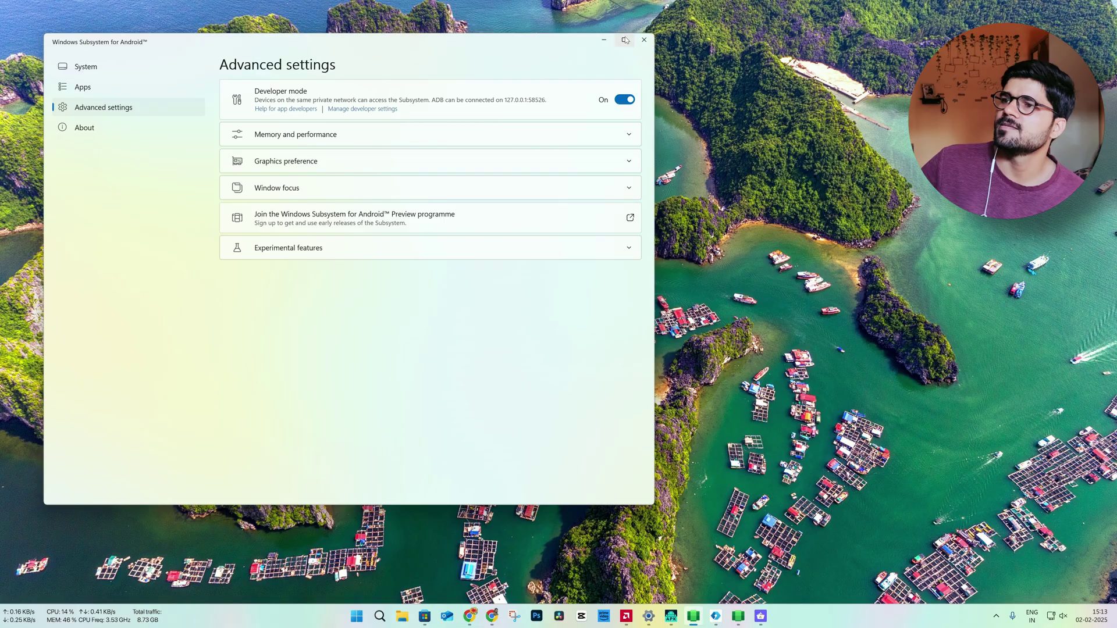
Step: Maximize the Windows Subsystem for Android settings, and review the Memory and performance section and the System page's Files window
click(625, 40)
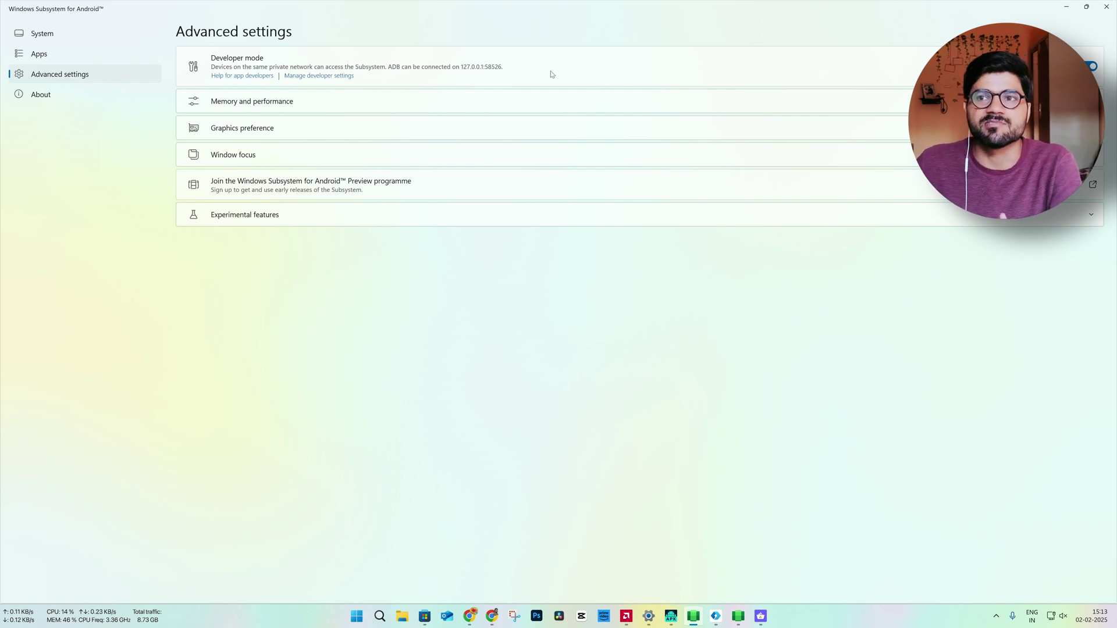
click(274, 102)
click(264, 103)
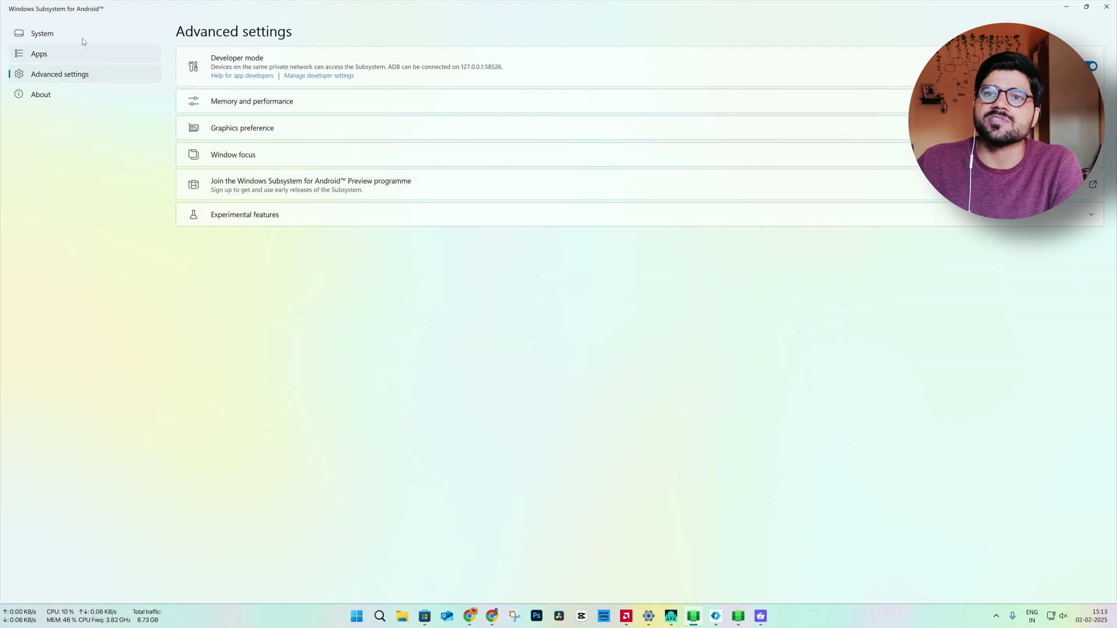
click(64, 34)
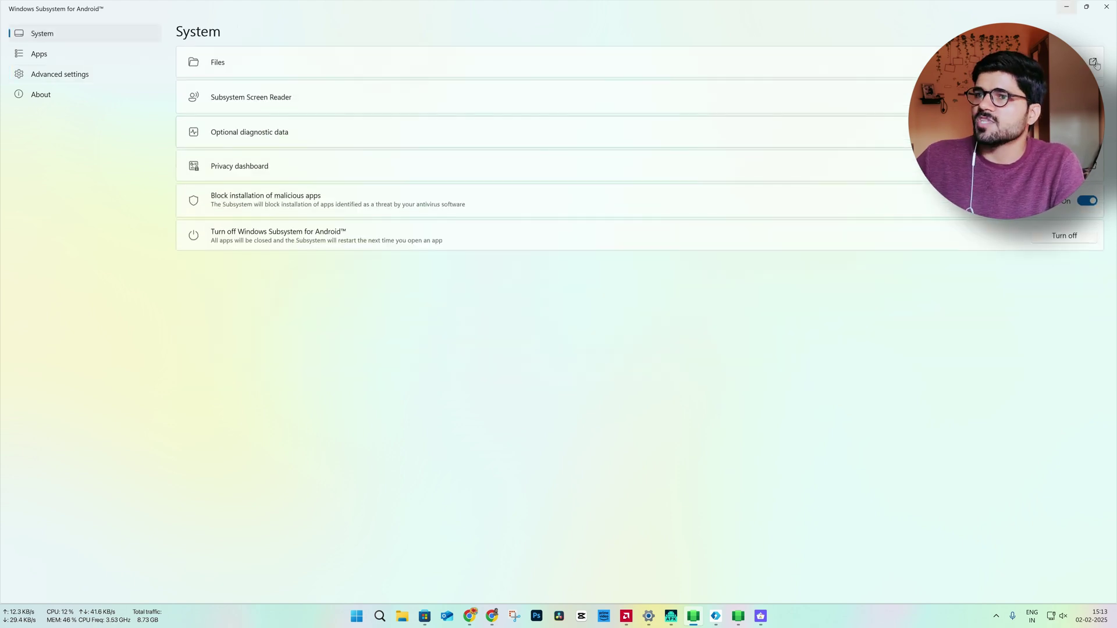
click(217, 62)
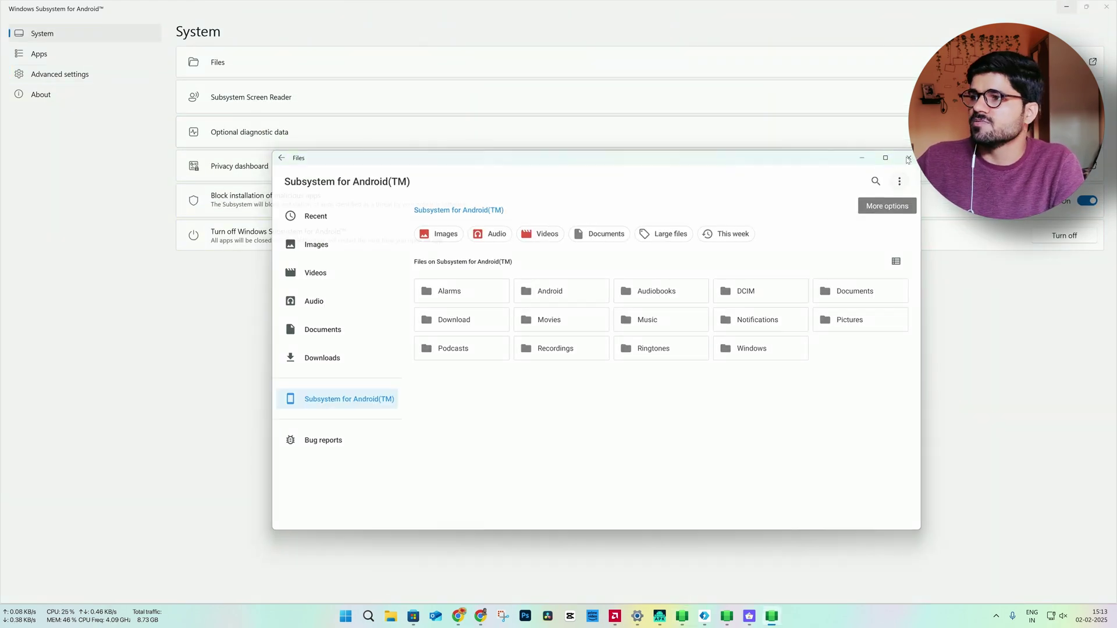
click(910, 157)
Step: Turn off Developer mode in the Advanced settings, and set Subsystem resources to Continuous
click(44, 74)
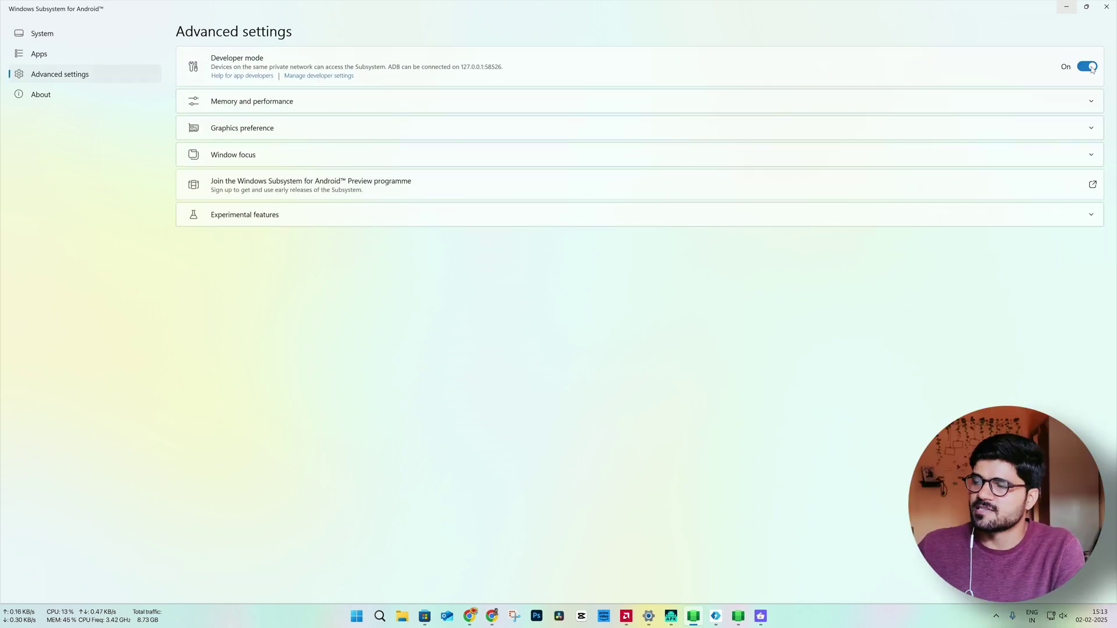
click(1090, 66)
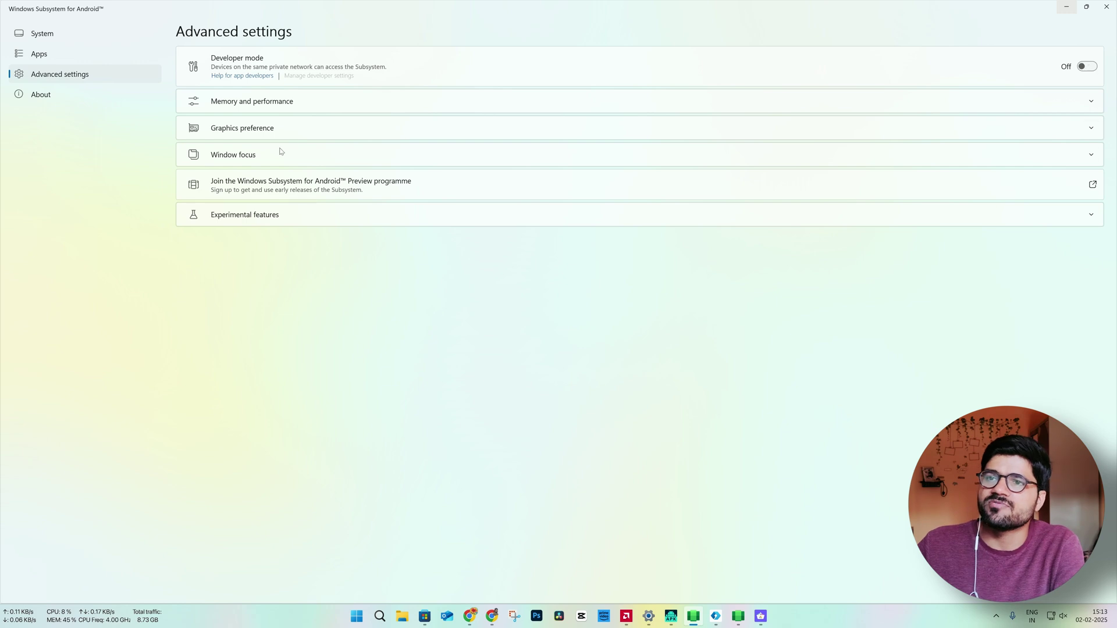
click(268, 105)
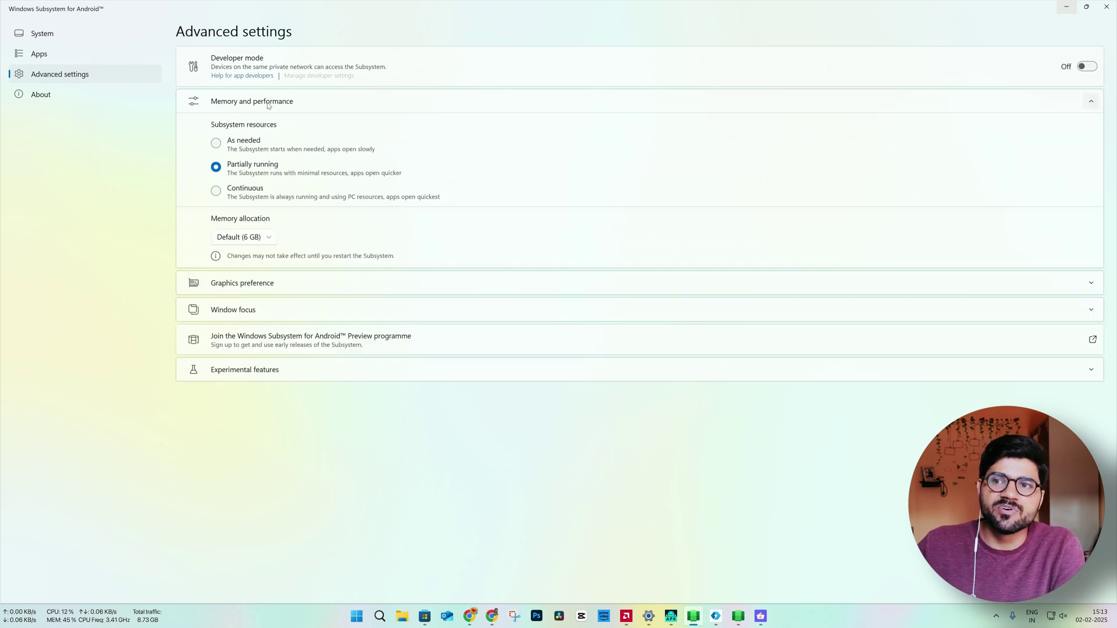
click(216, 191)
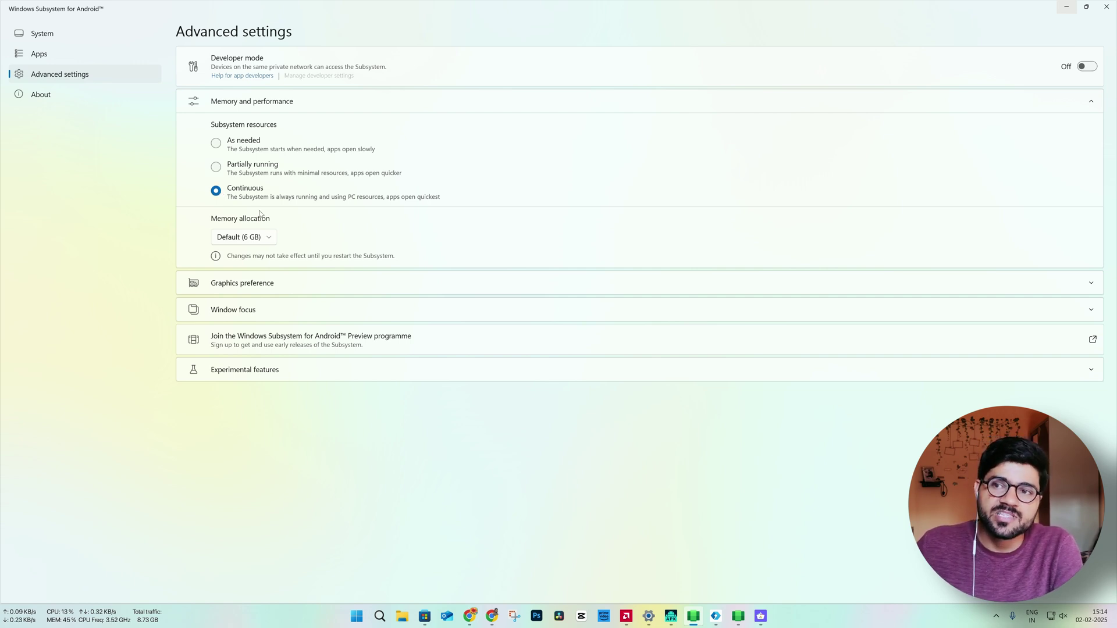
Step: Set the memory allocation to High (16 GB), and switch it to Customised (MB)
click(262, 240)
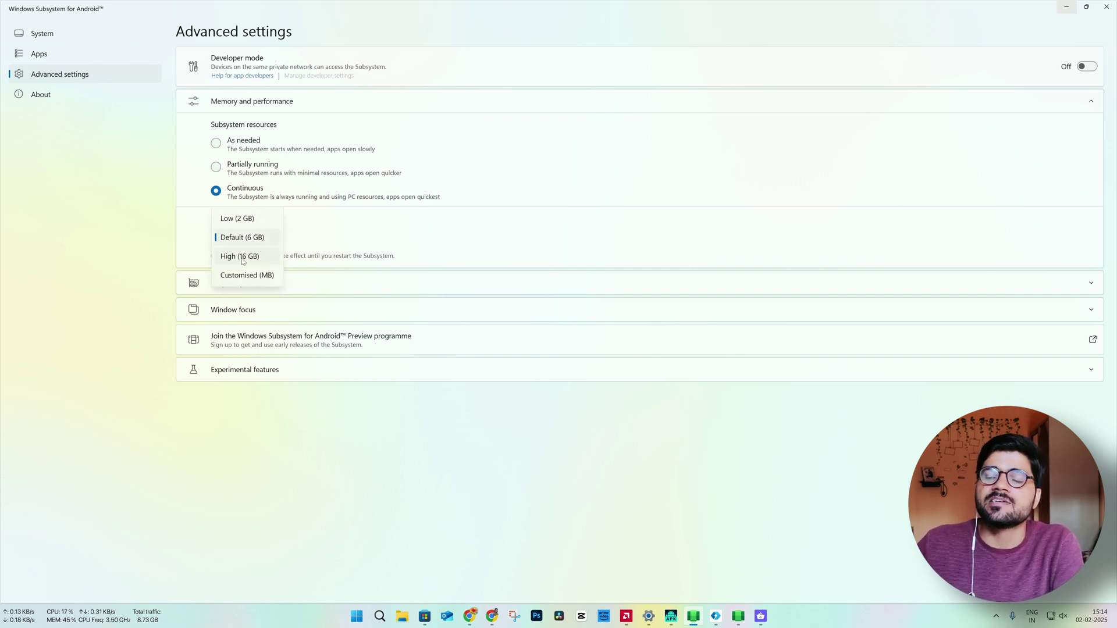
click(245, 255)
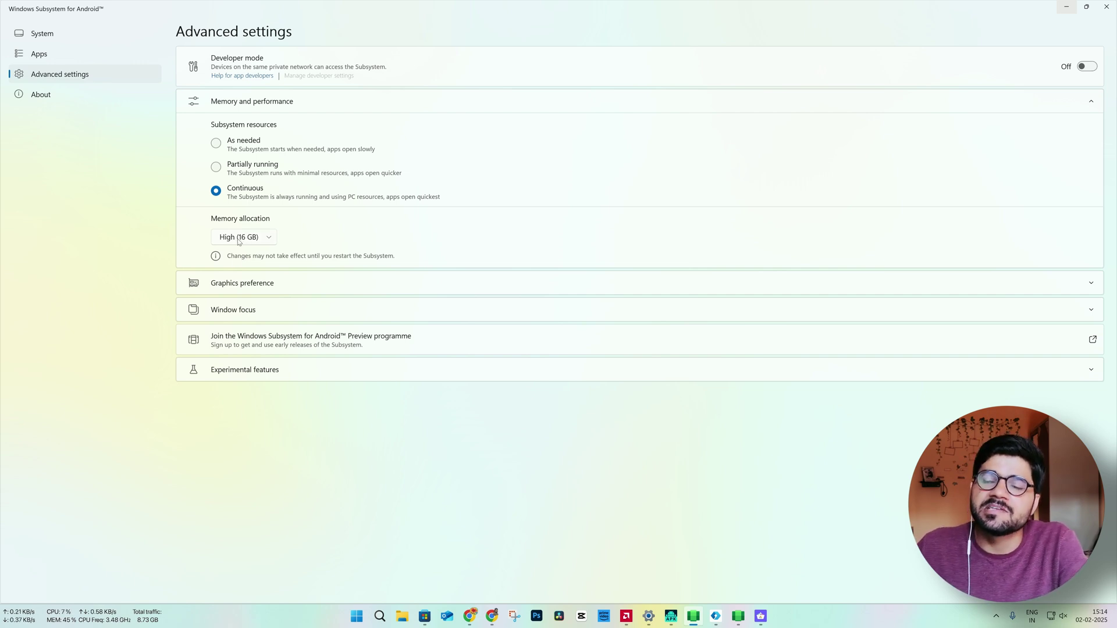
click(236, 242)
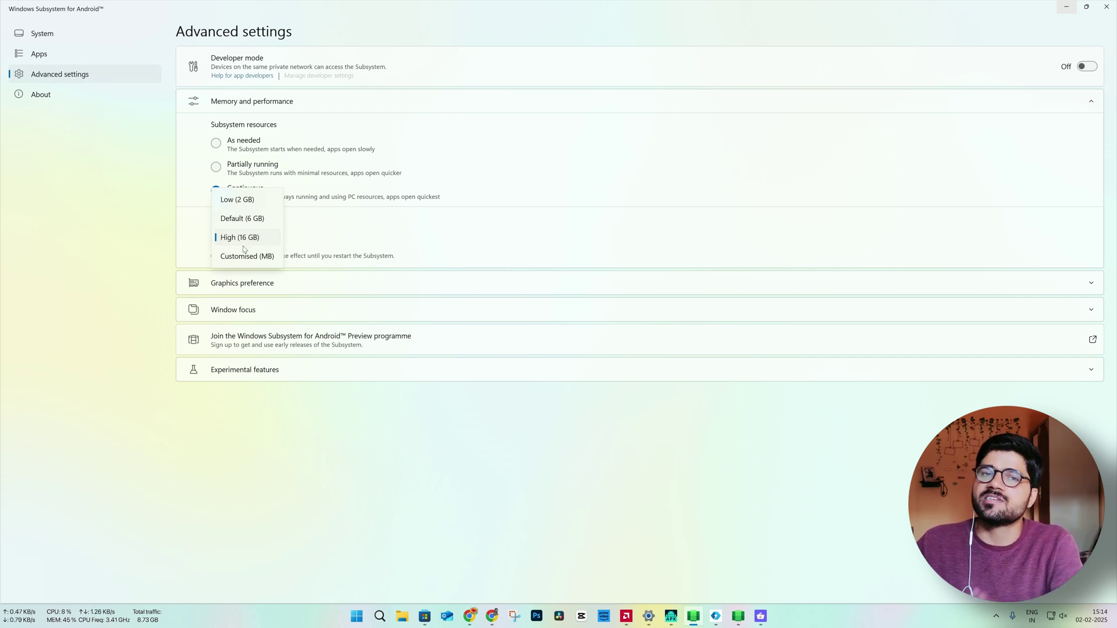
click(199, 236)
click(254, 238)
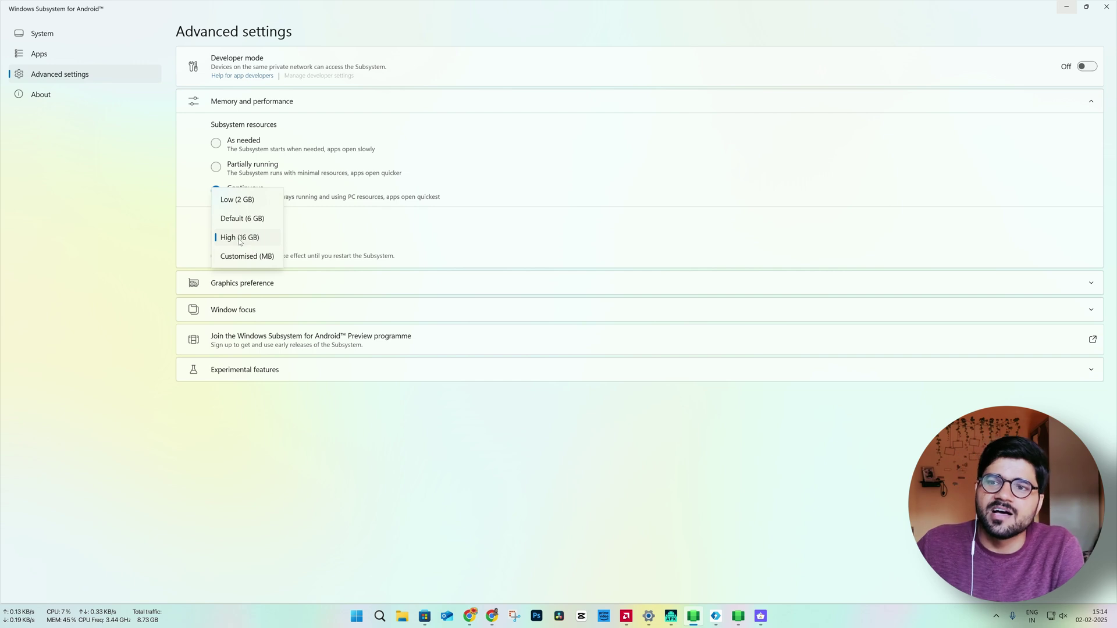
click(262, 257)
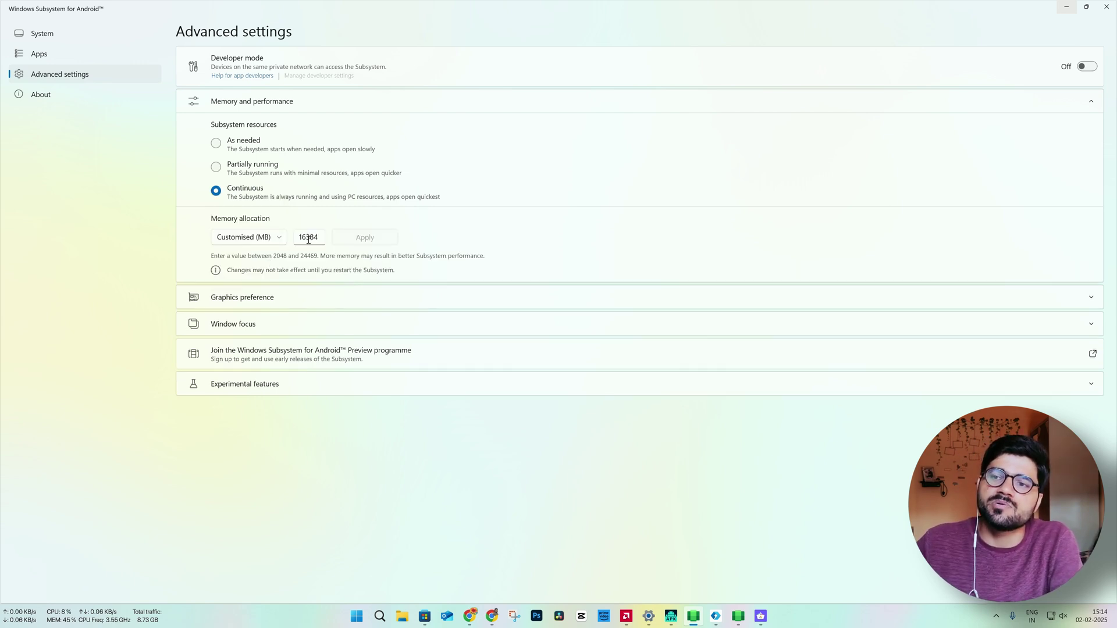
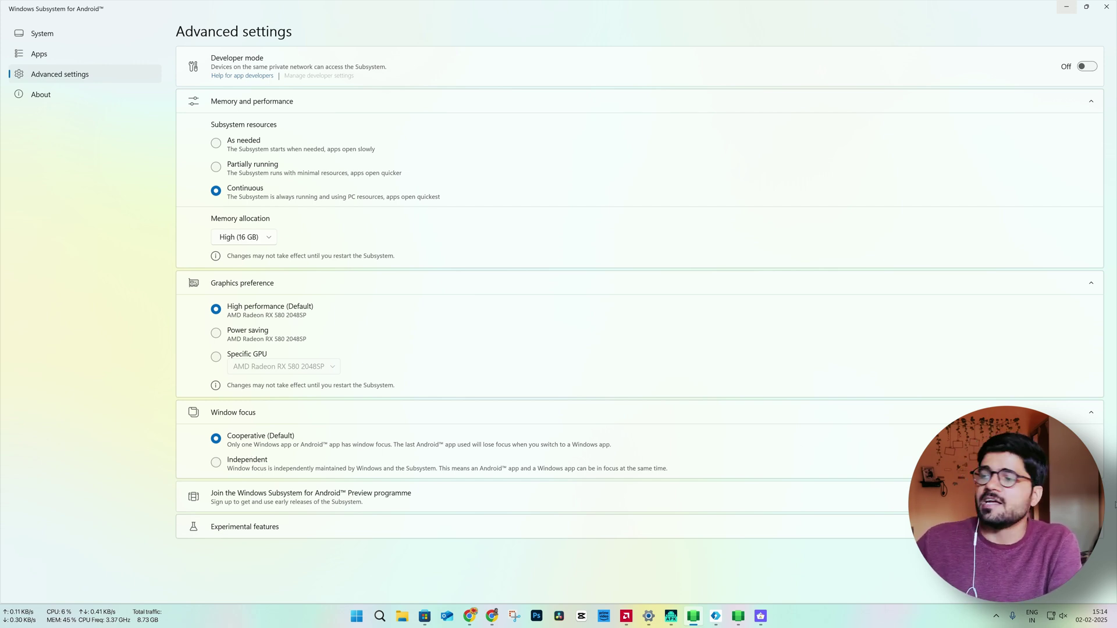
Step: Expand Experimental features, collapse the other expanded Advanced settings sections, and turn on Share user folders
click(260, 527)
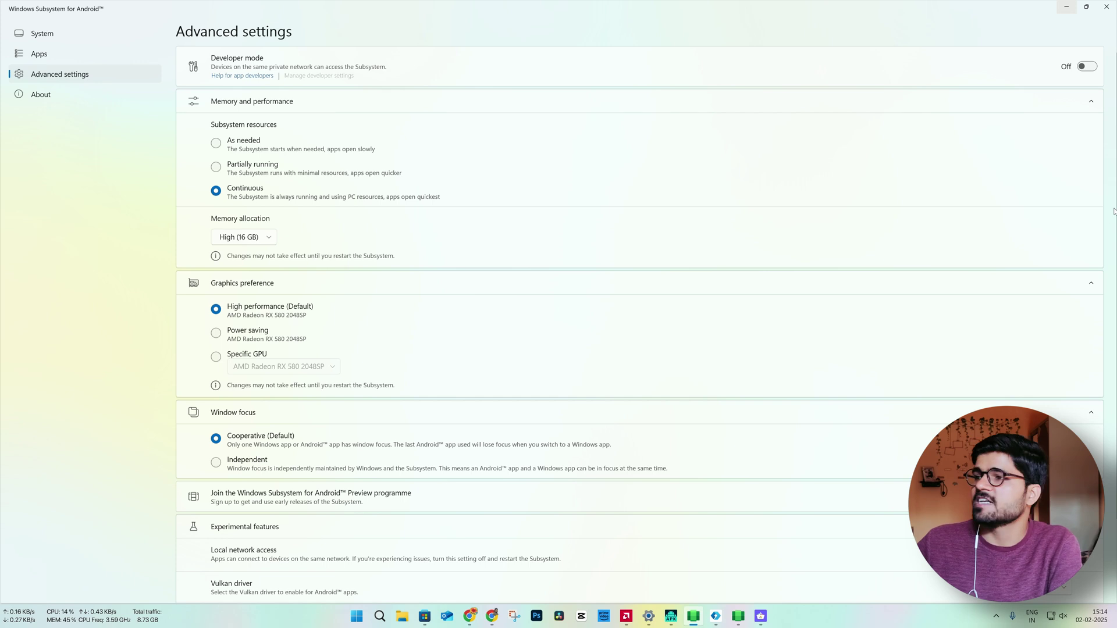
click(1091, 283)
click(1093, 102)
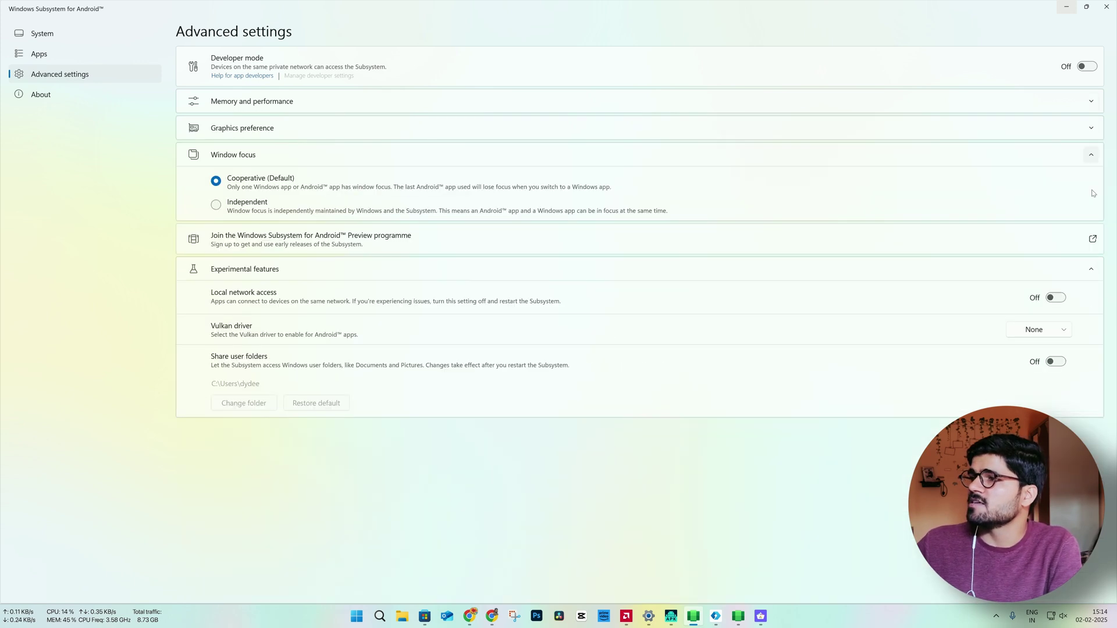
click(1092, 155)
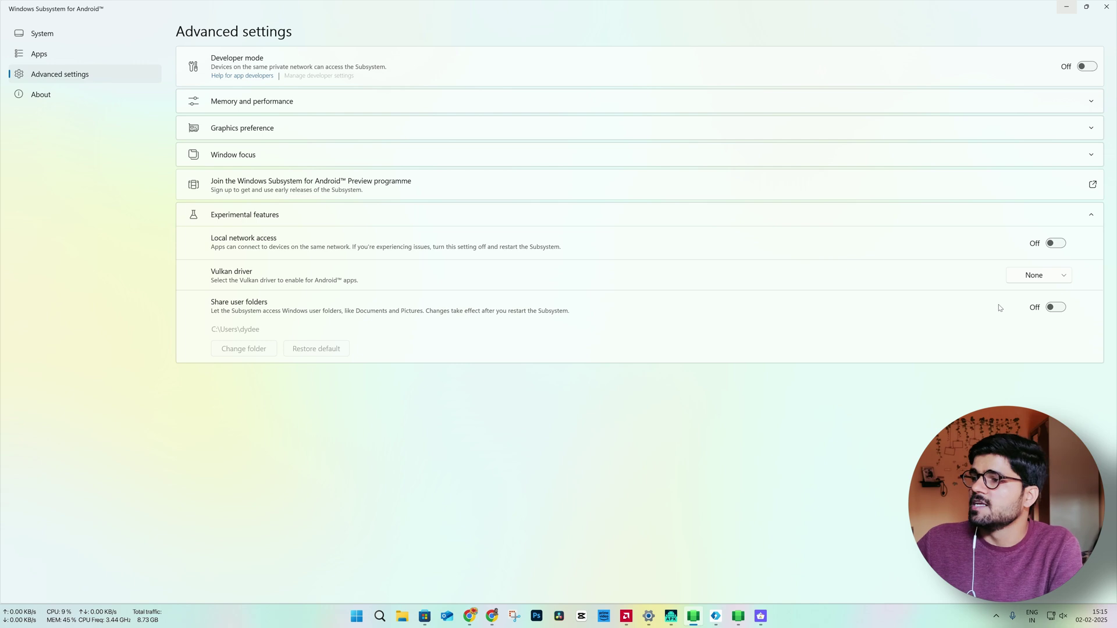
click(1054, 307)
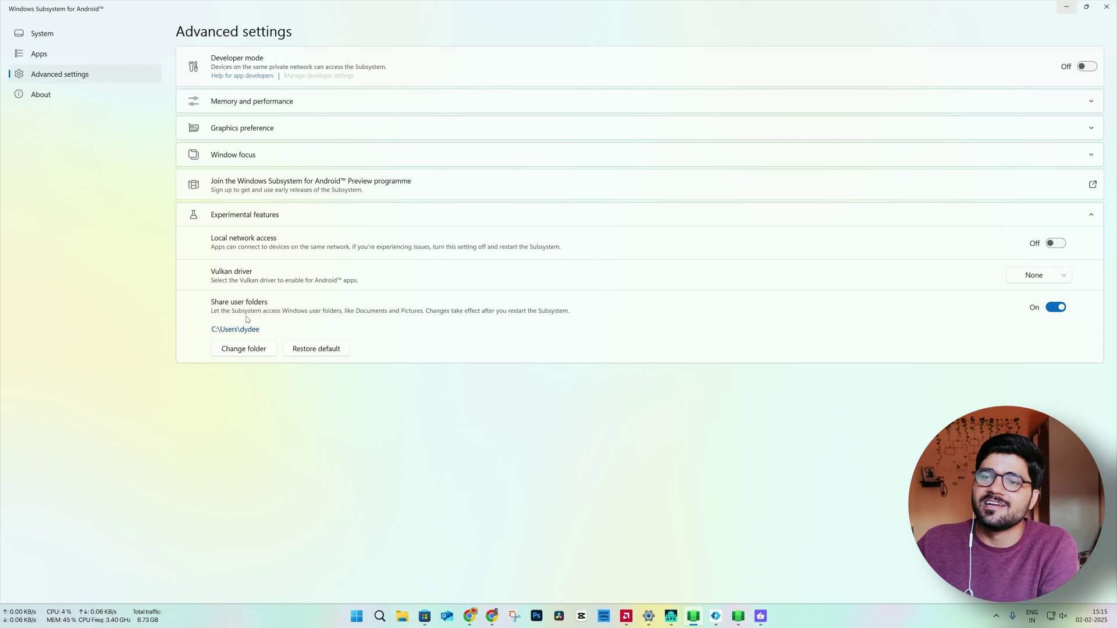
Step: Create a folder named WSA Downloads on the New Volume (F:) drive and set it as the shared user folder
click(254, 349)
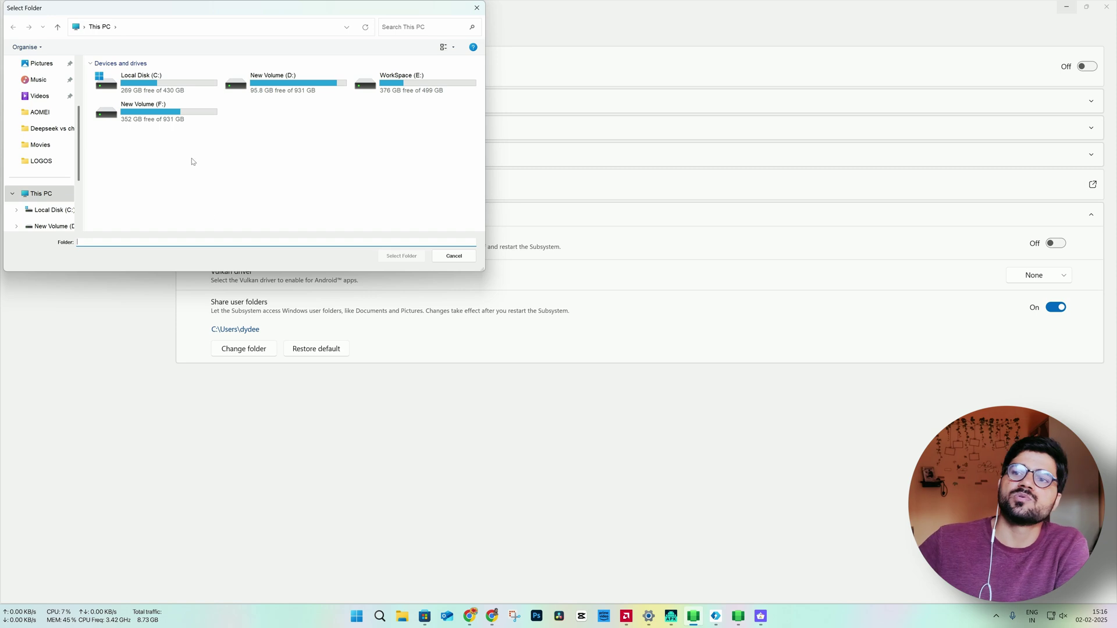
click(177, 124)
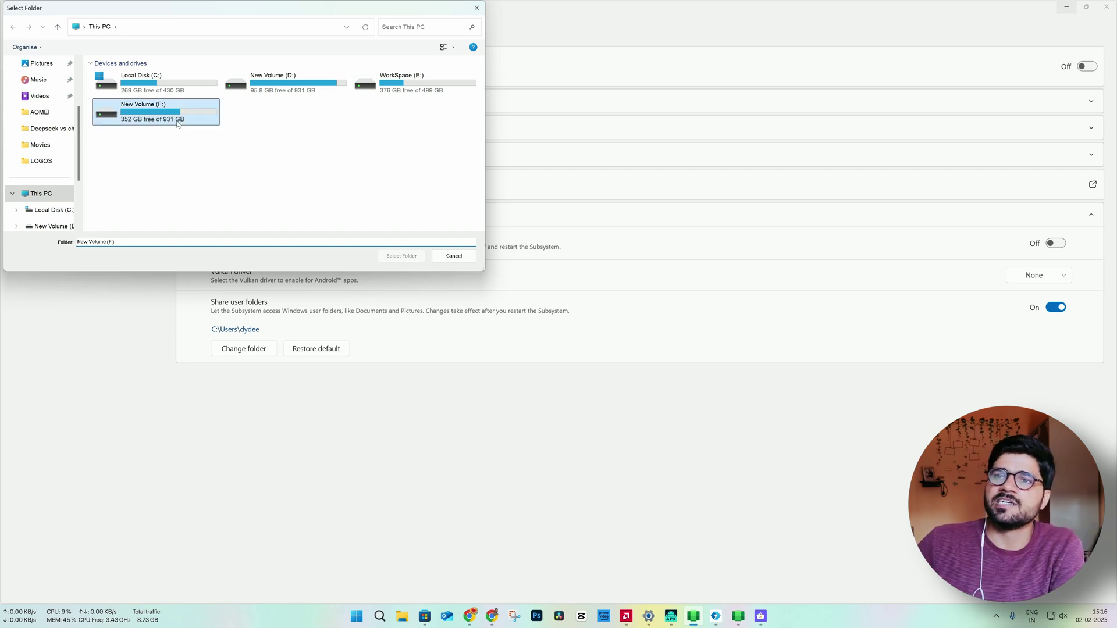
double_click(177, 124)
key(ctrl+shift+n)
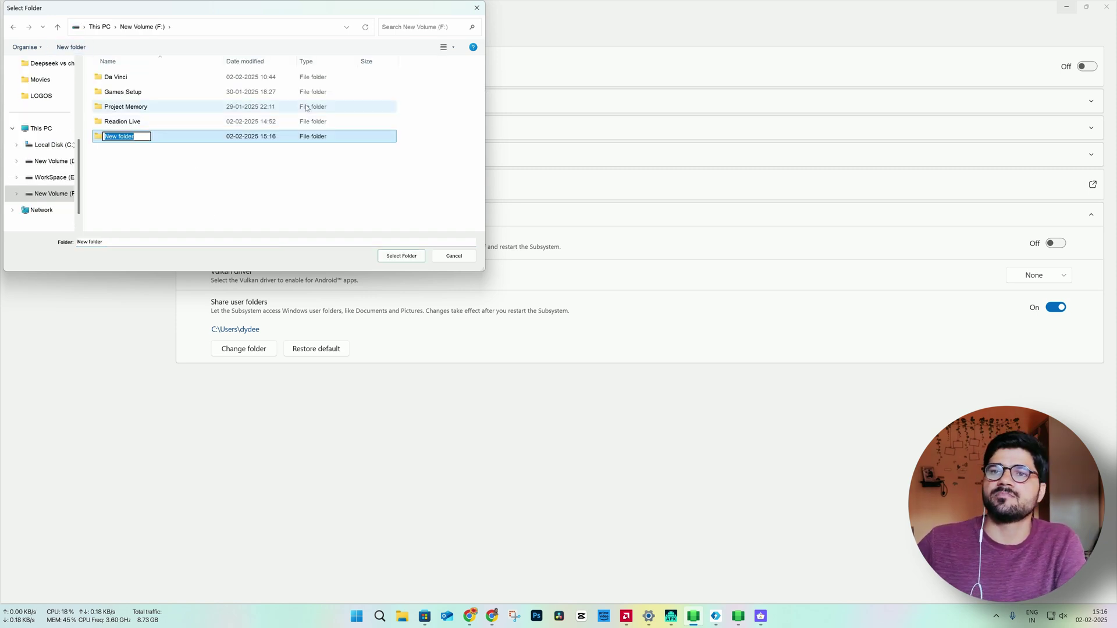
text(WSA)
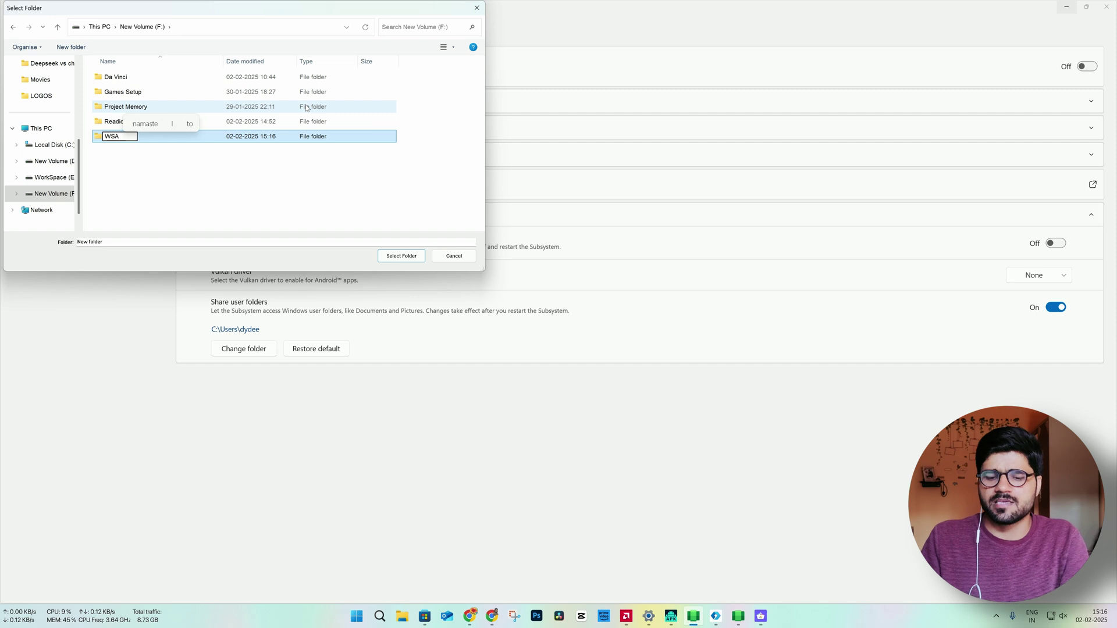
text( Dow)
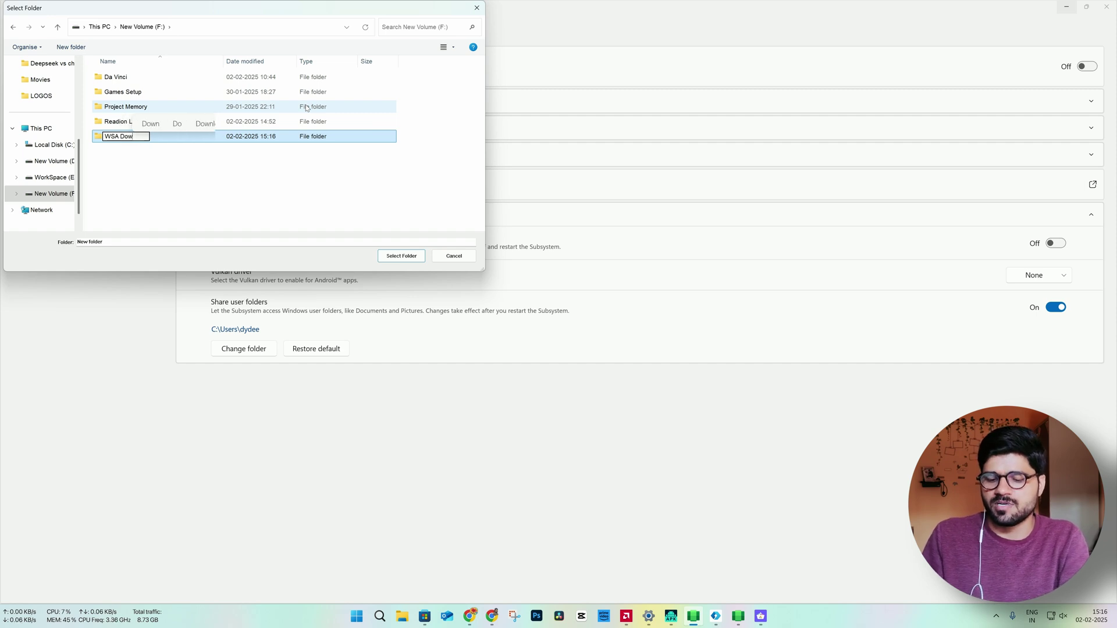
text(nloads)
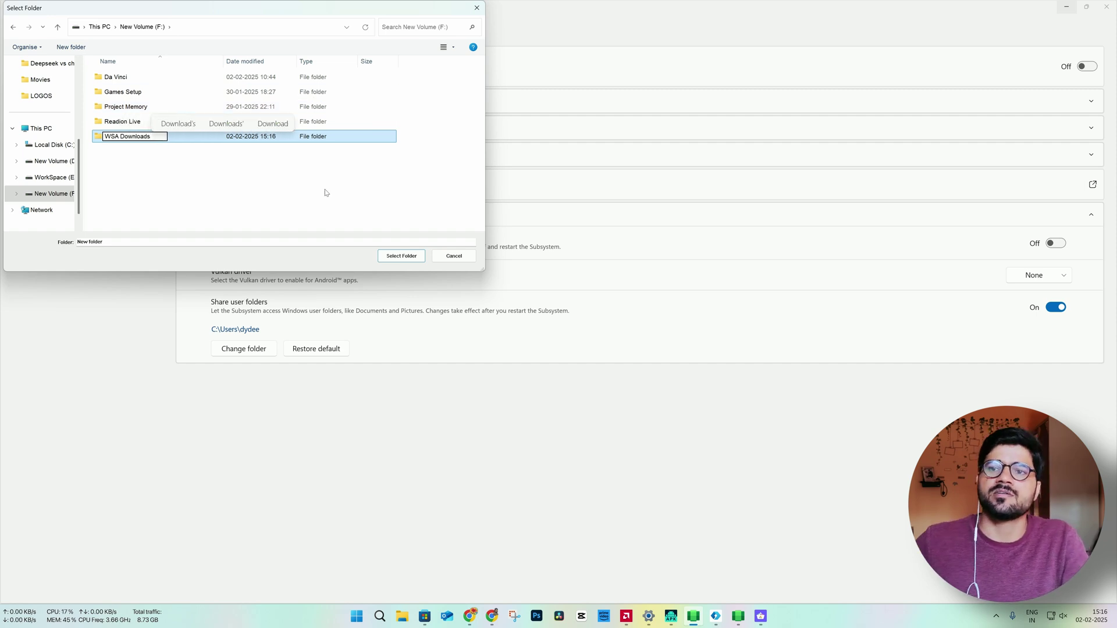
key(Return)
click(402, 257)
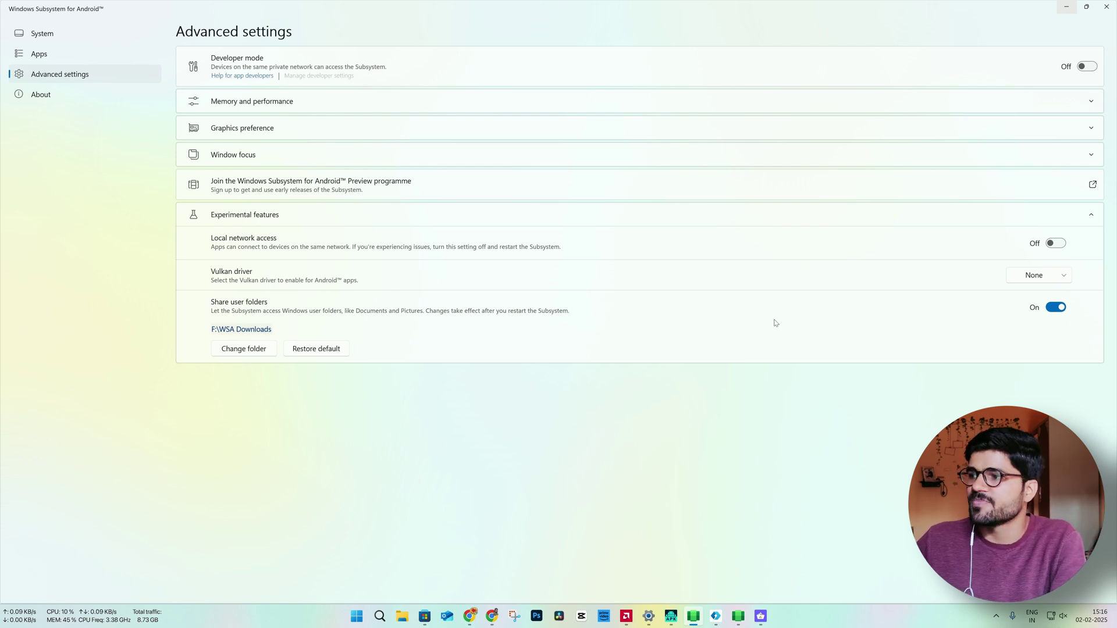
Step: Set the Vulkan driver to D3D12 and turn on Local network access in the Experimental features
click(1058, 278)
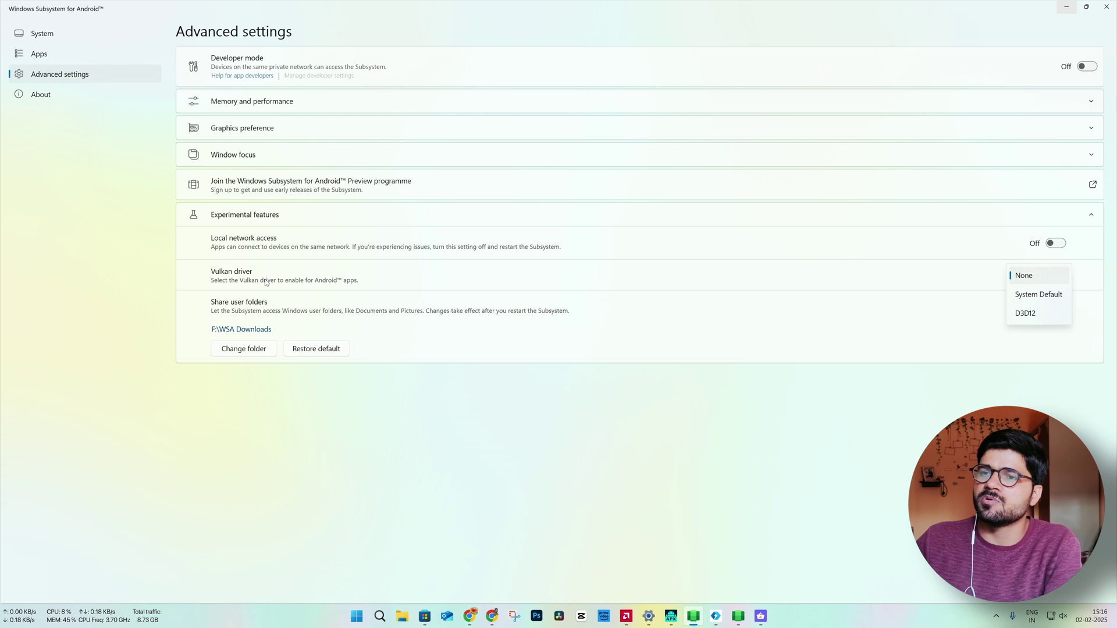
click(1066, 315)
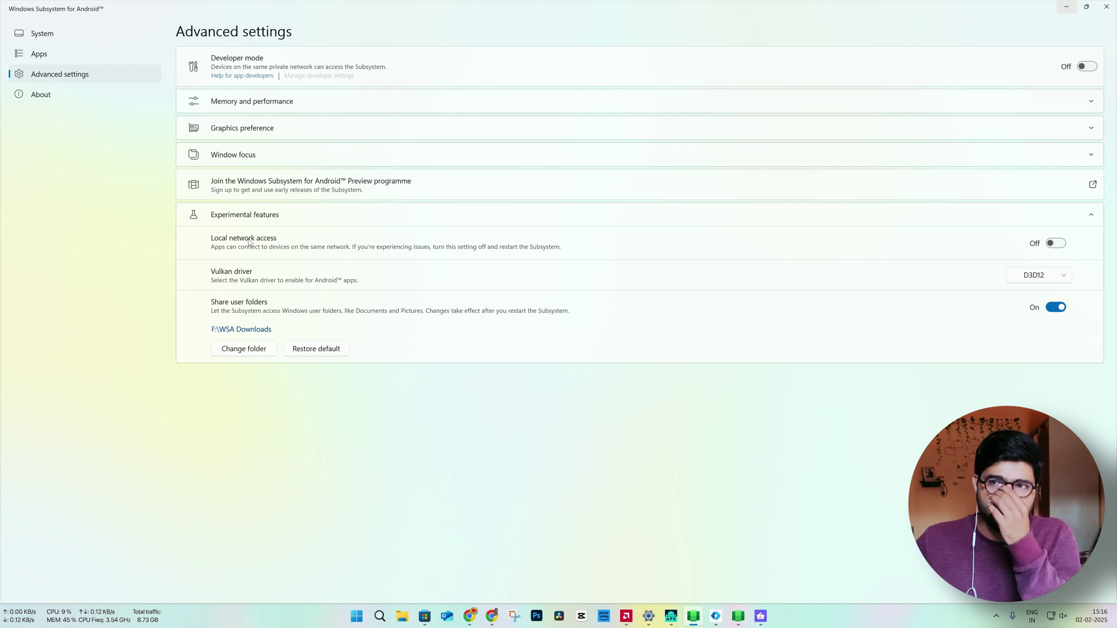
click(1059, 244)
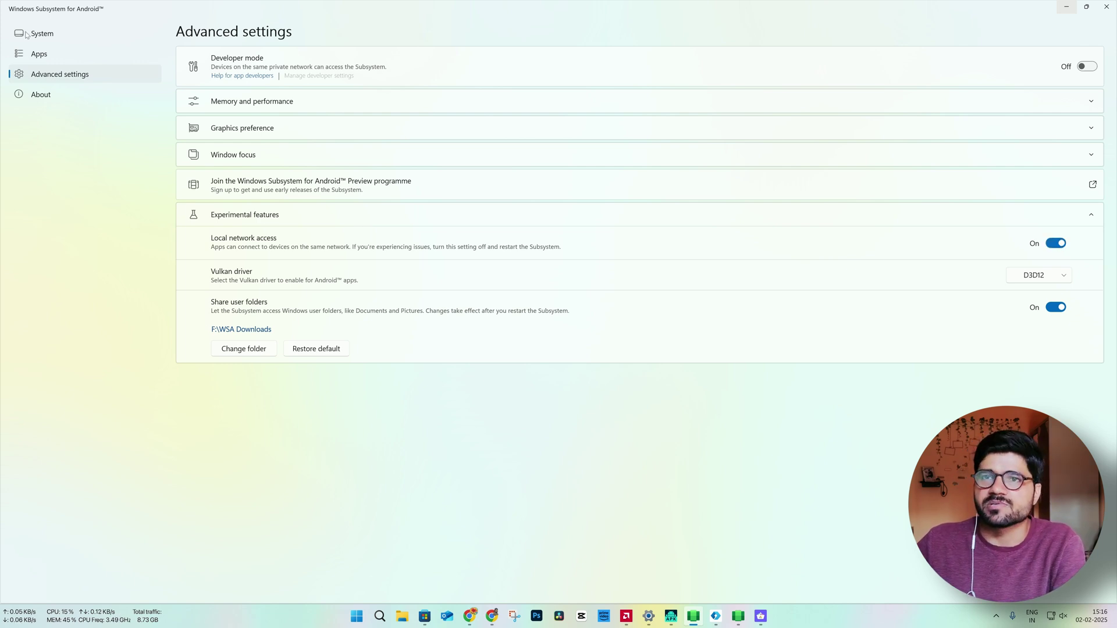
Step: Open the System page of the Windows Subsystem for Android settings
click(44, 39)
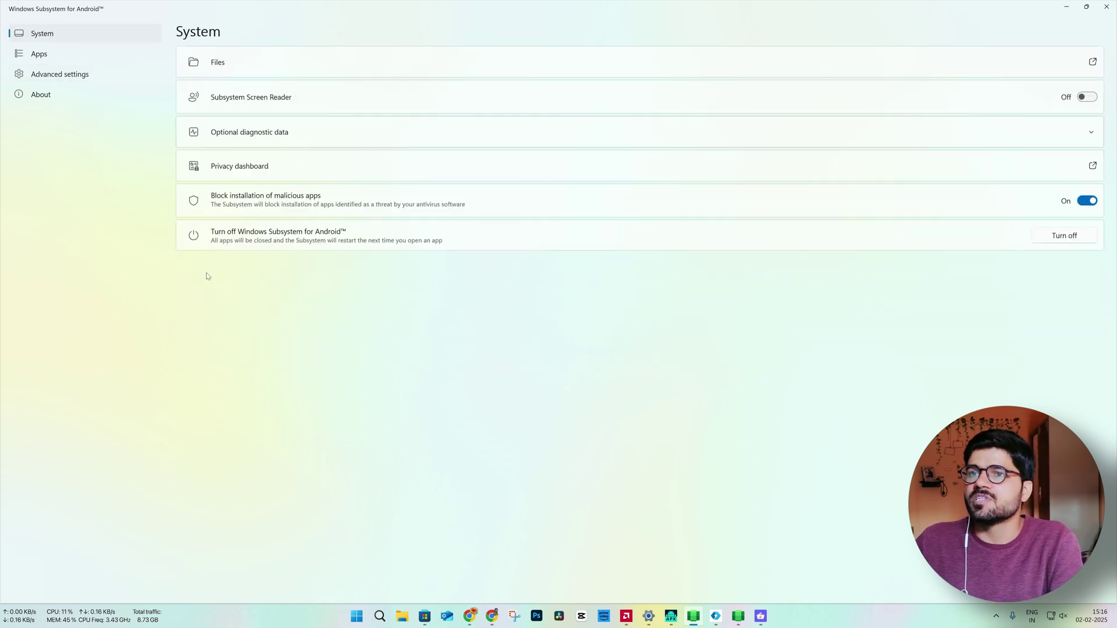